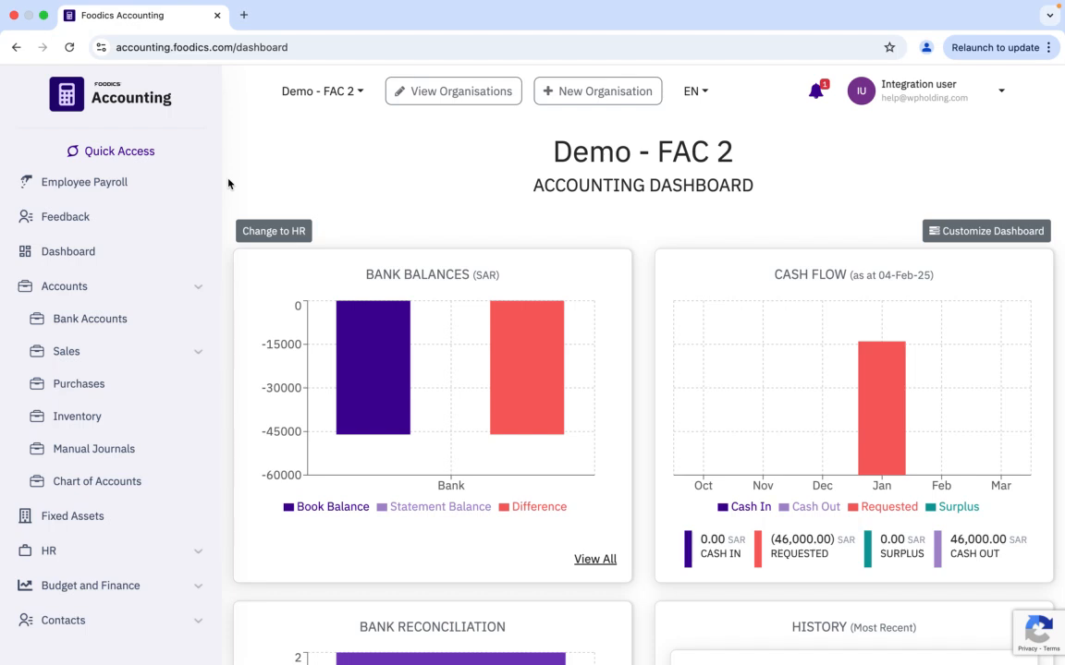
# - Create a new purchase bill from contact EEE with the reference Fixed Assets
pyautogui.click(79, 391)
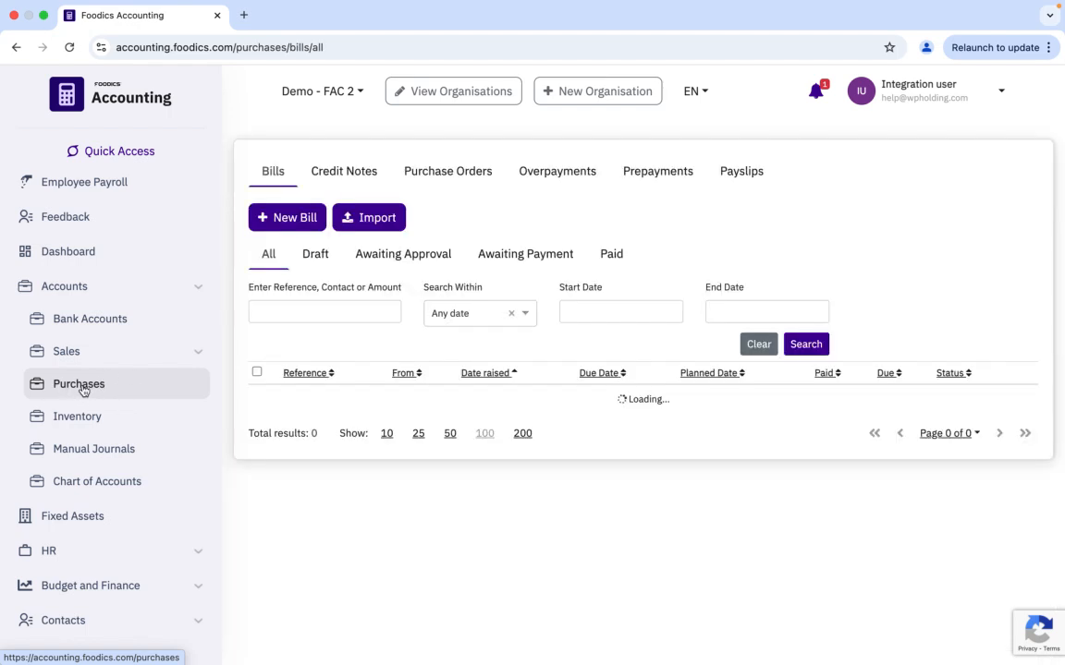
pyautogui.click(284, 221)
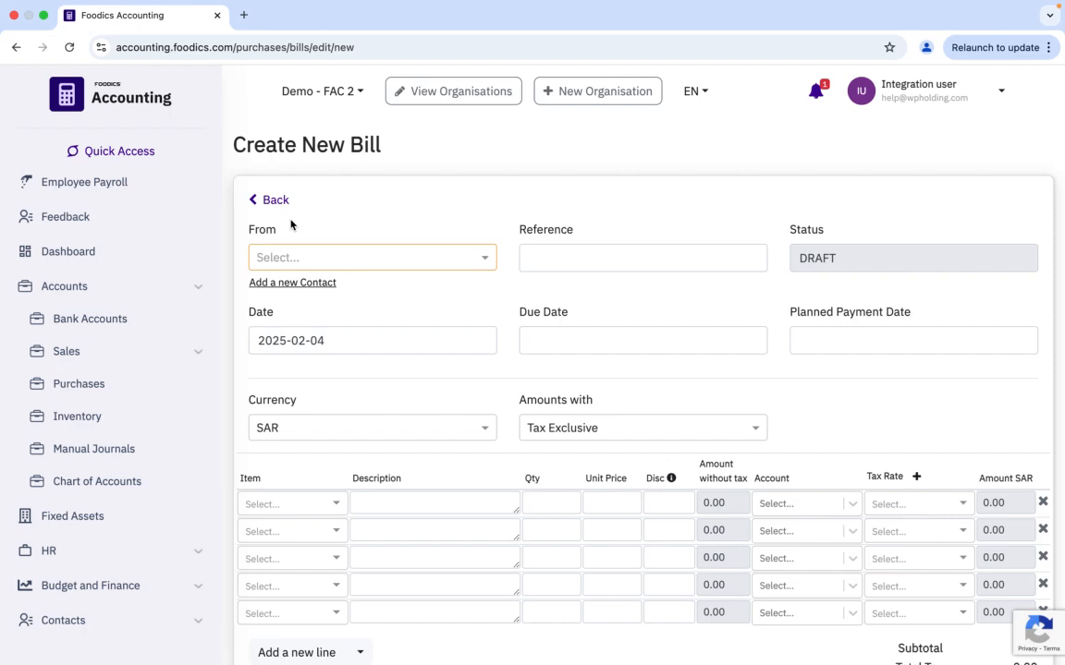
pyautogui.click(328, 258)
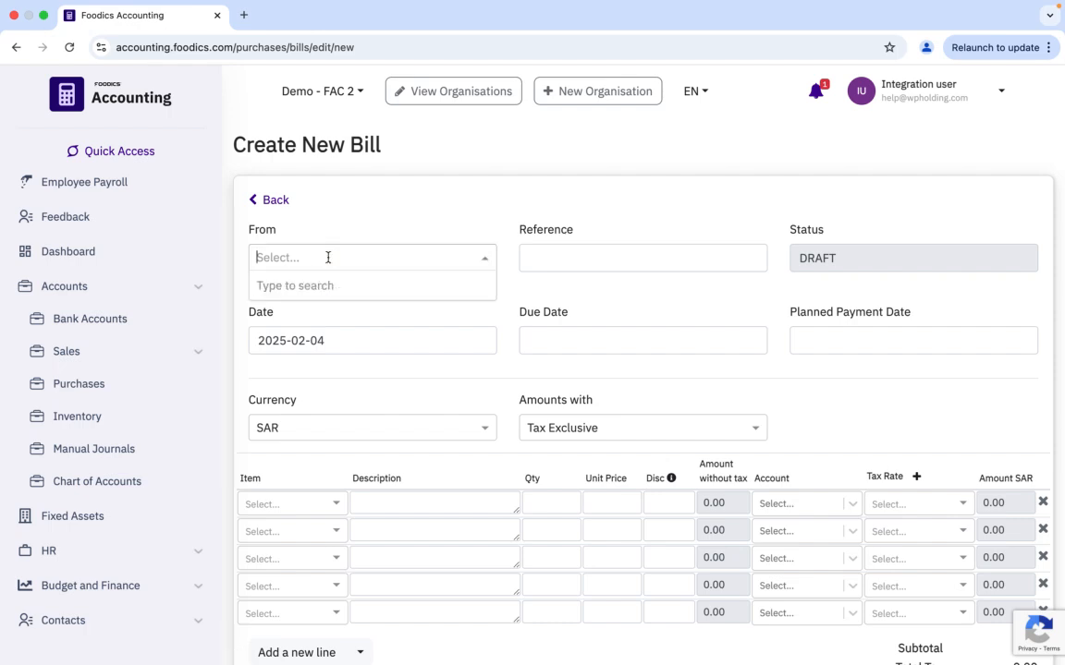
pyautogui.write('EE')
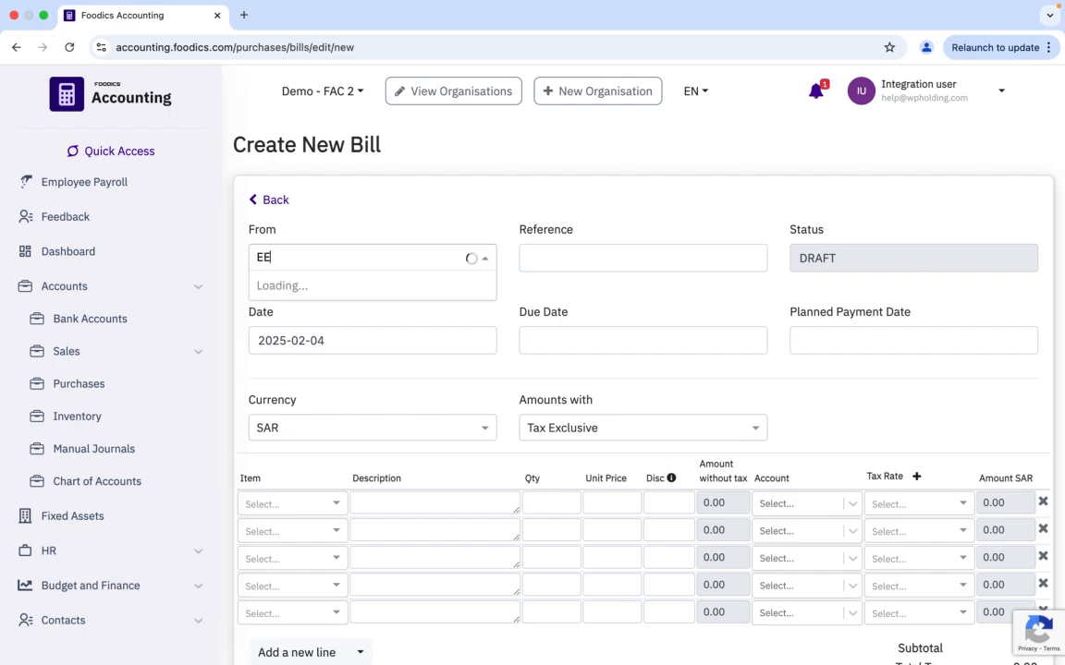
pyautogui.click(312, 294)
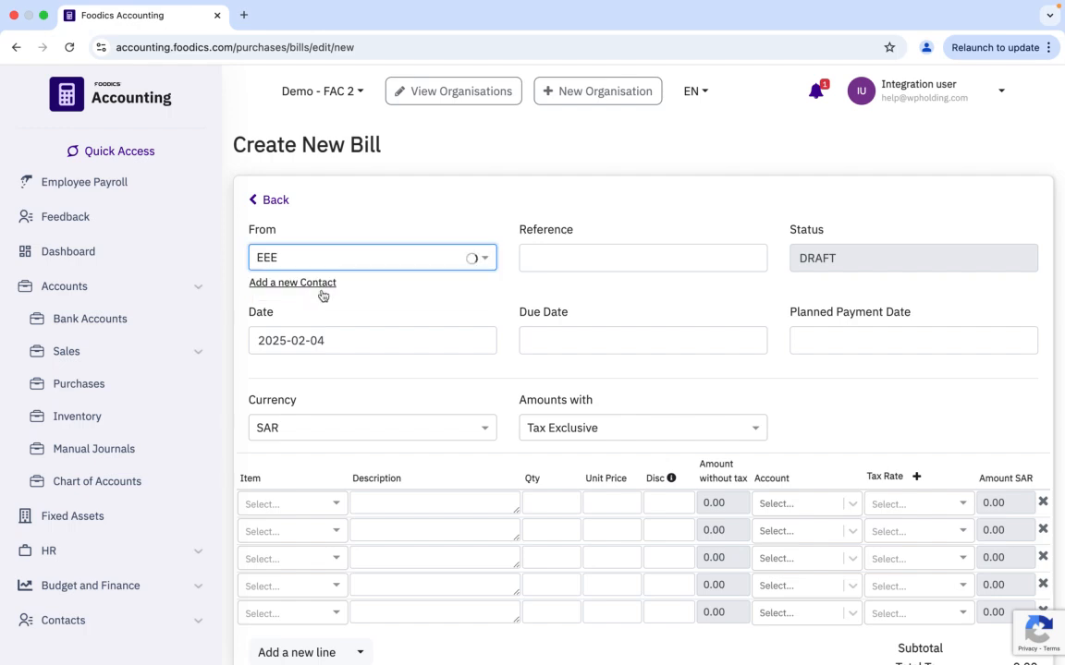
pyautogui.click(542, 256)
pyautogui.click(625, 322)
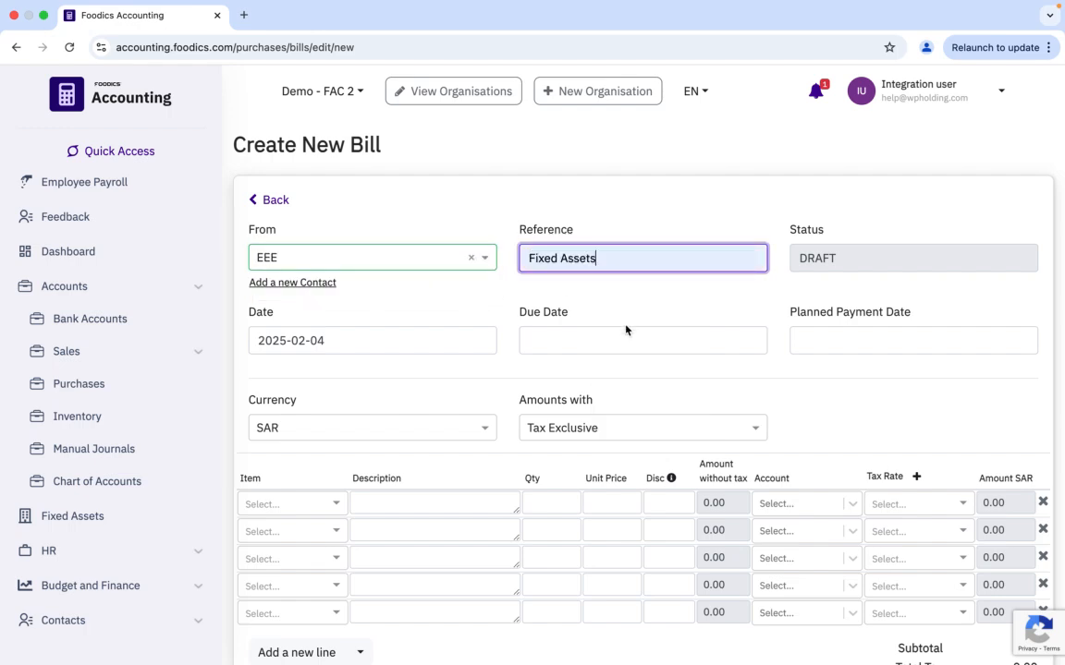
# - Set both the bill's date and its due date to 2025-01-01
pyautogui.click(330, 341)
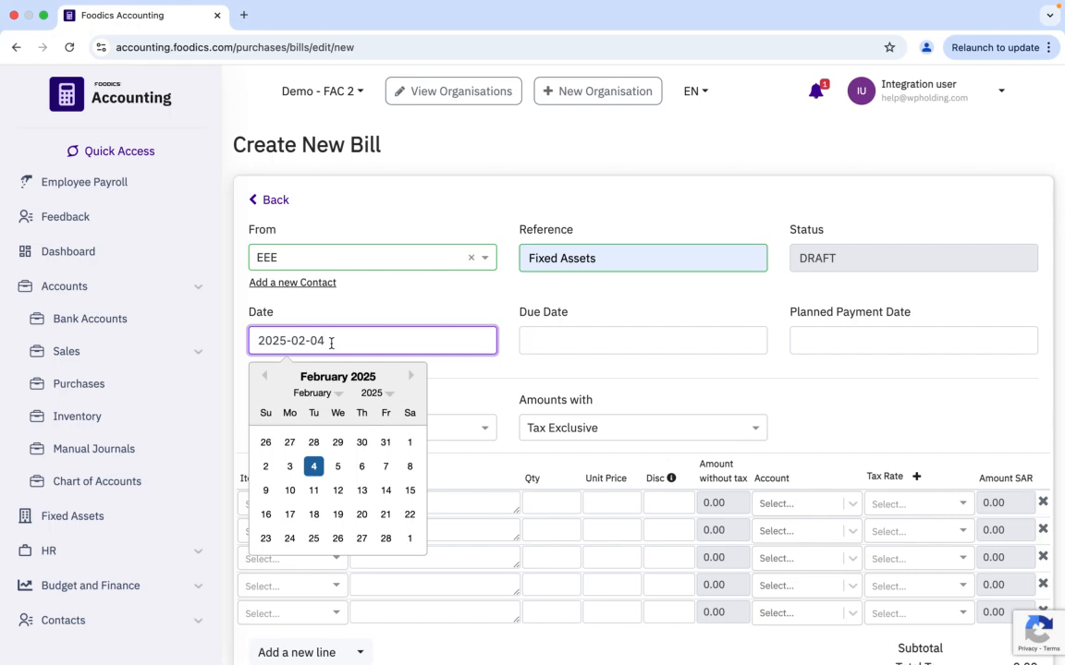
pyautogui.press('BackSpace')
pyautogui.write('1')
pyautogui.click(305, 341)
pyautogui.press('BackSpace')
pyautogui.write('1')
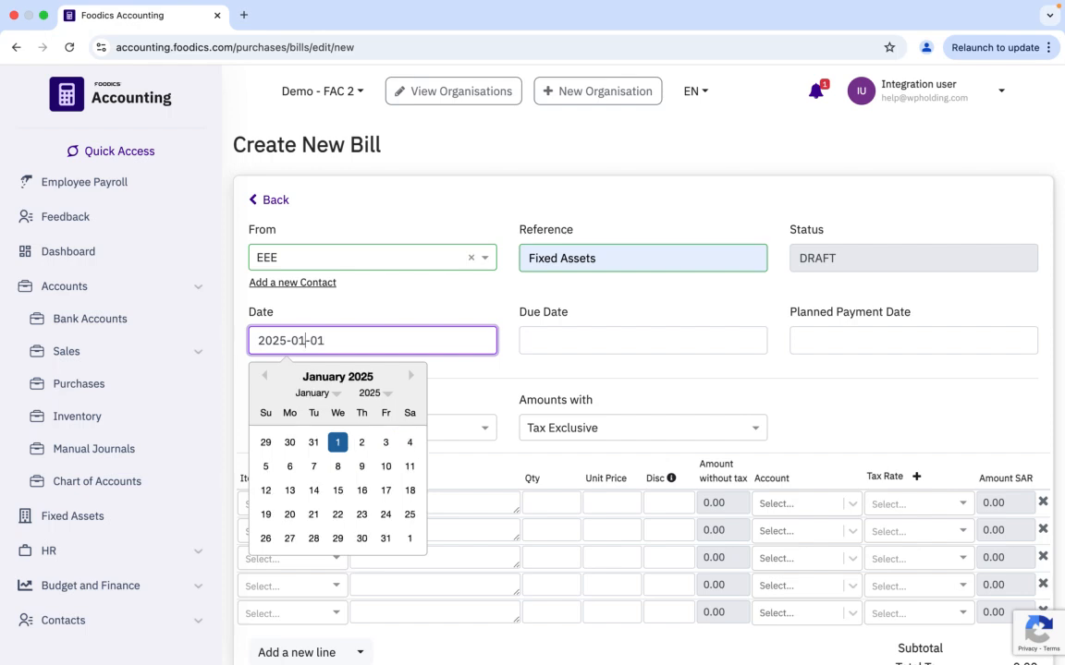
pyautogui.click(584, 340)
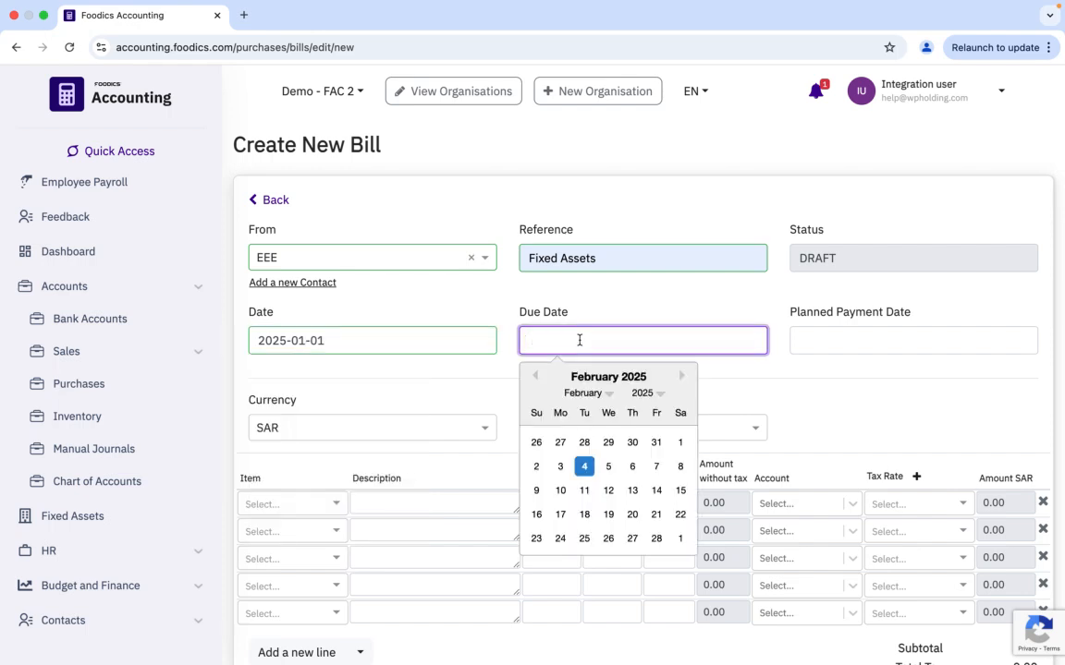
pyautogui.write('2025-01-01')
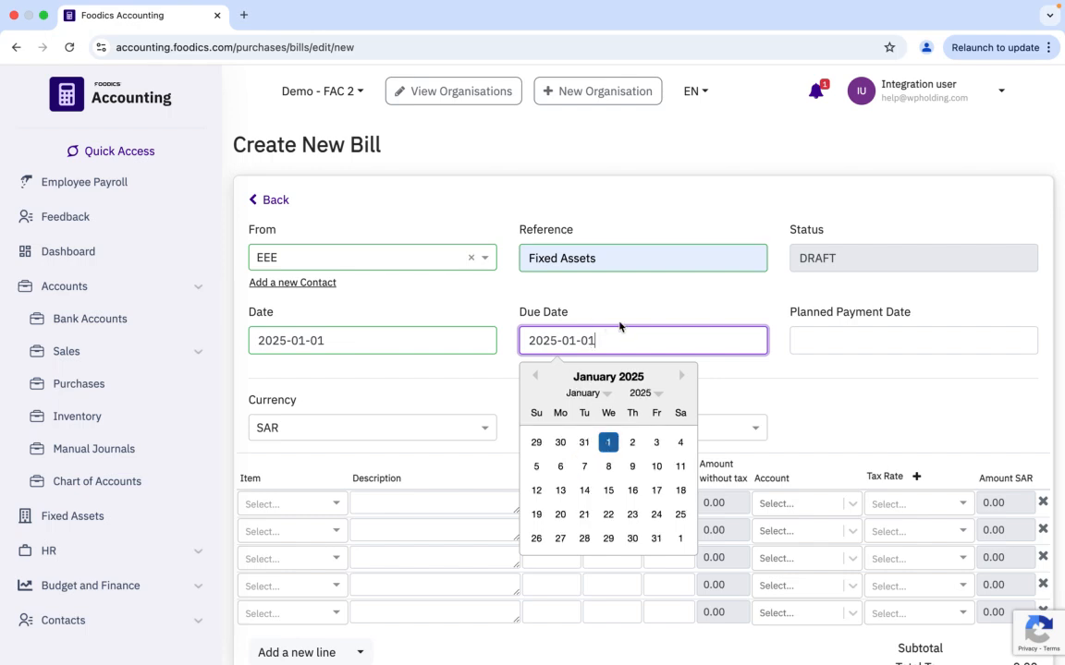
pyautogui.click(671, 309)
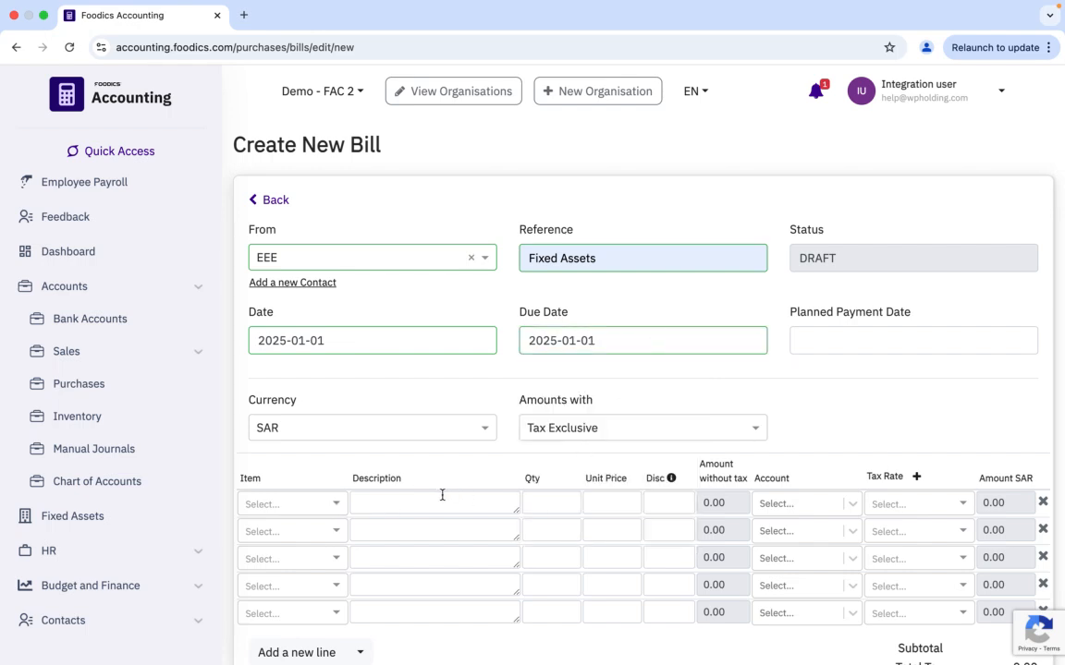
# - Fill in the first bill line with description Equipment, quantity 1 and unit price 20000, leaving the discount empty
pyautogui.click(405, 510)
pyautogui.write('Equipment')
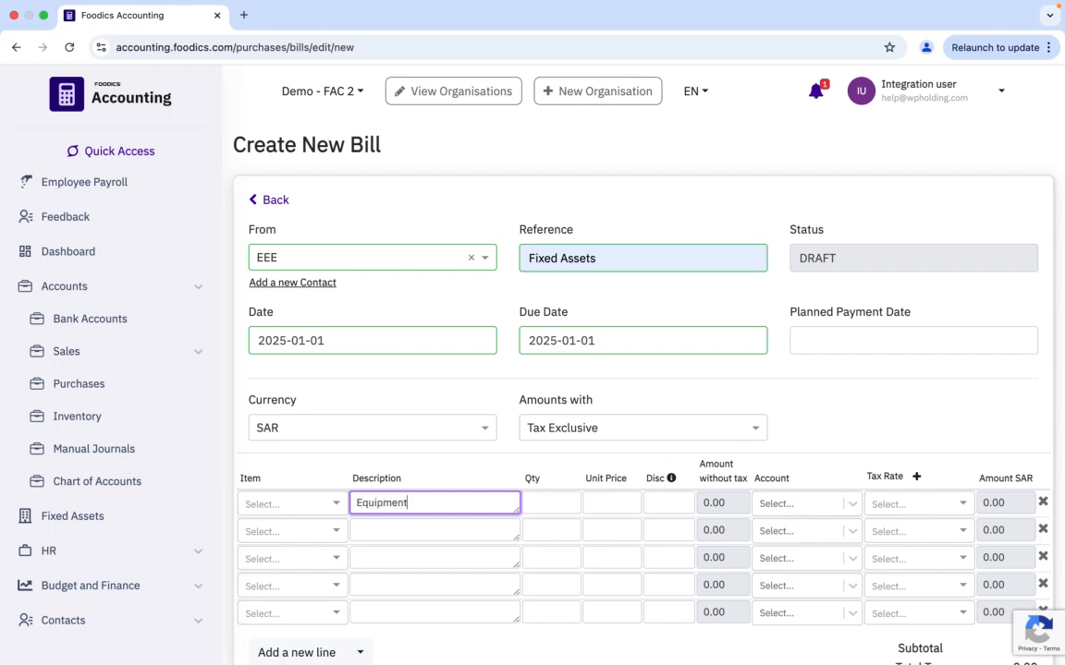
pyautogui.click(548, 500)
pyautogui.write('1')
pyautogui.click(609, 500)
pyautogui.write('20000')
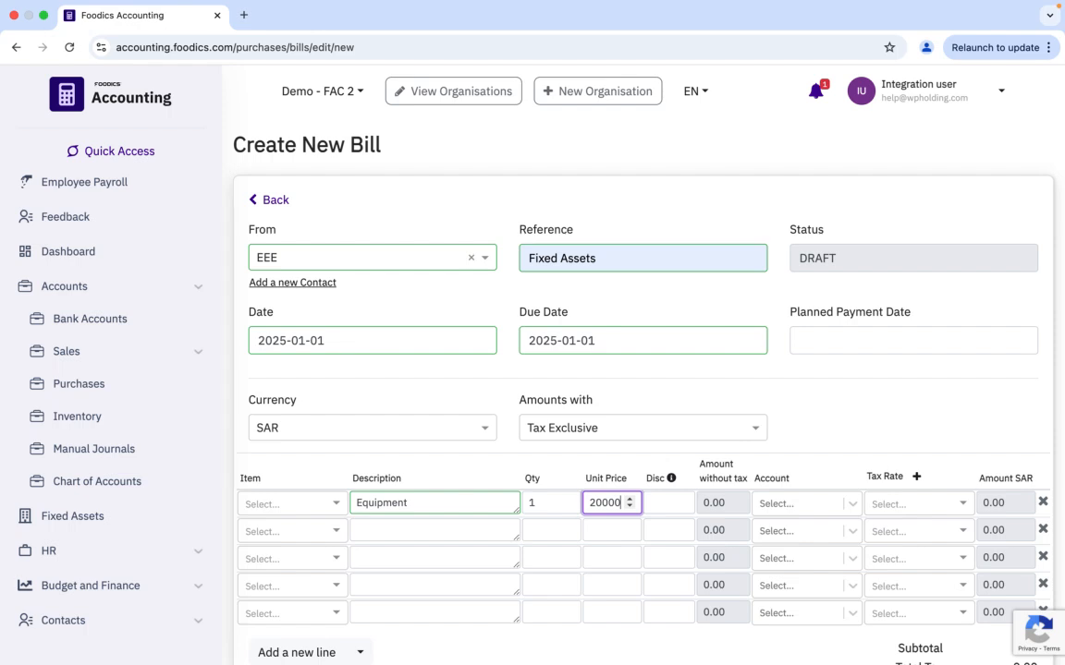
pyautogui.click(685, 505)
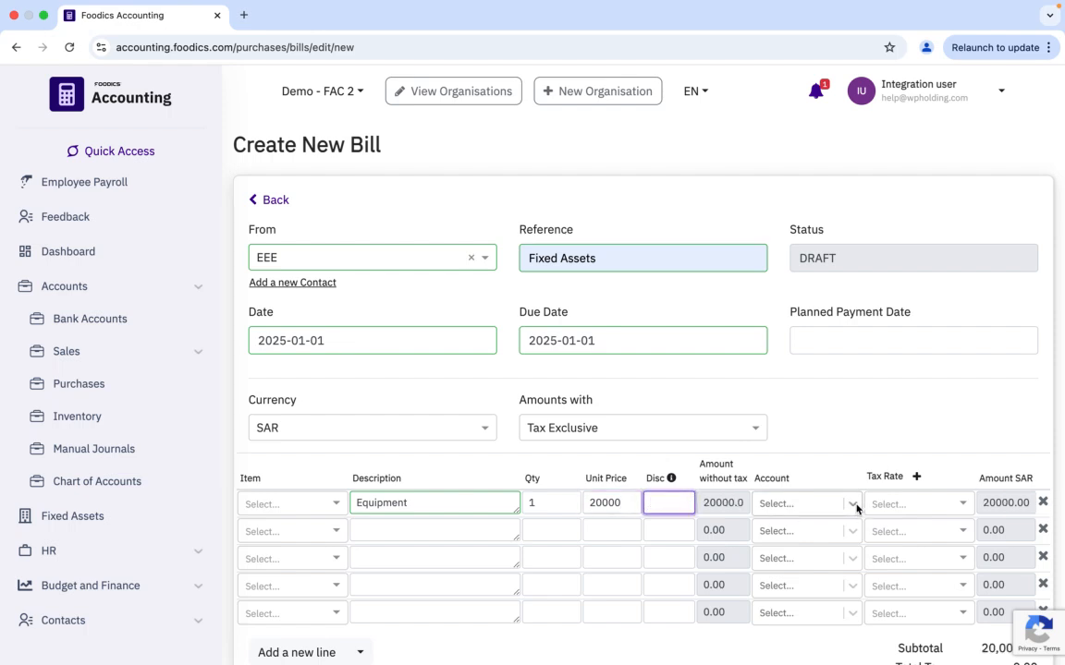
# - Assign the Equipment line to the account 107 - Office Equipment
pyautogui.click(856, 507)
pyautogui.click(811, 418)
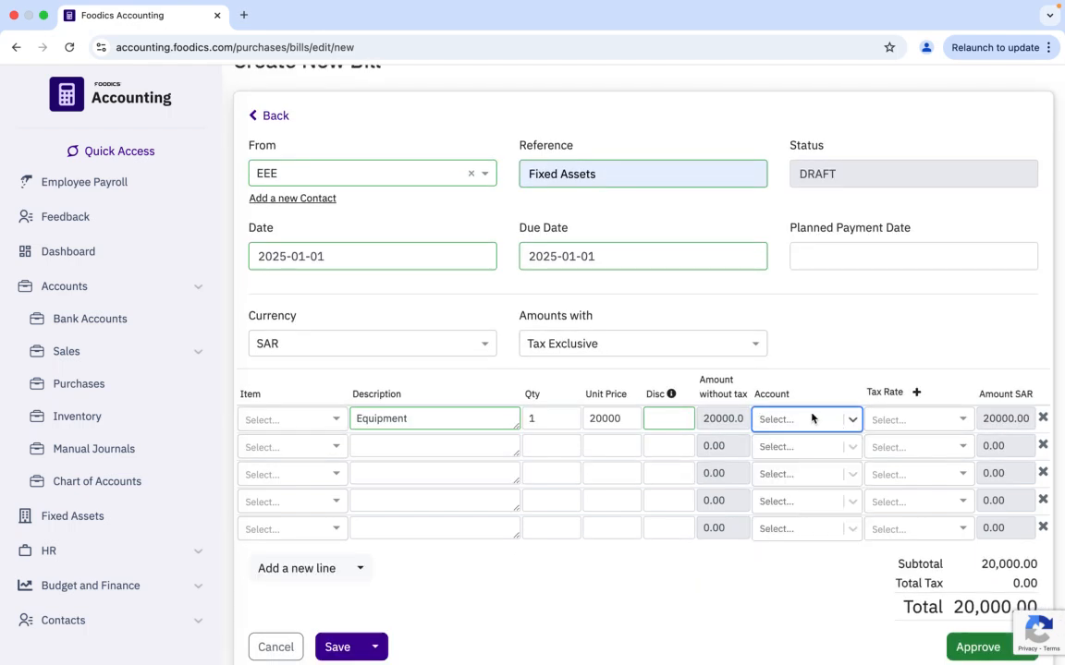
pyautogui.write('10')
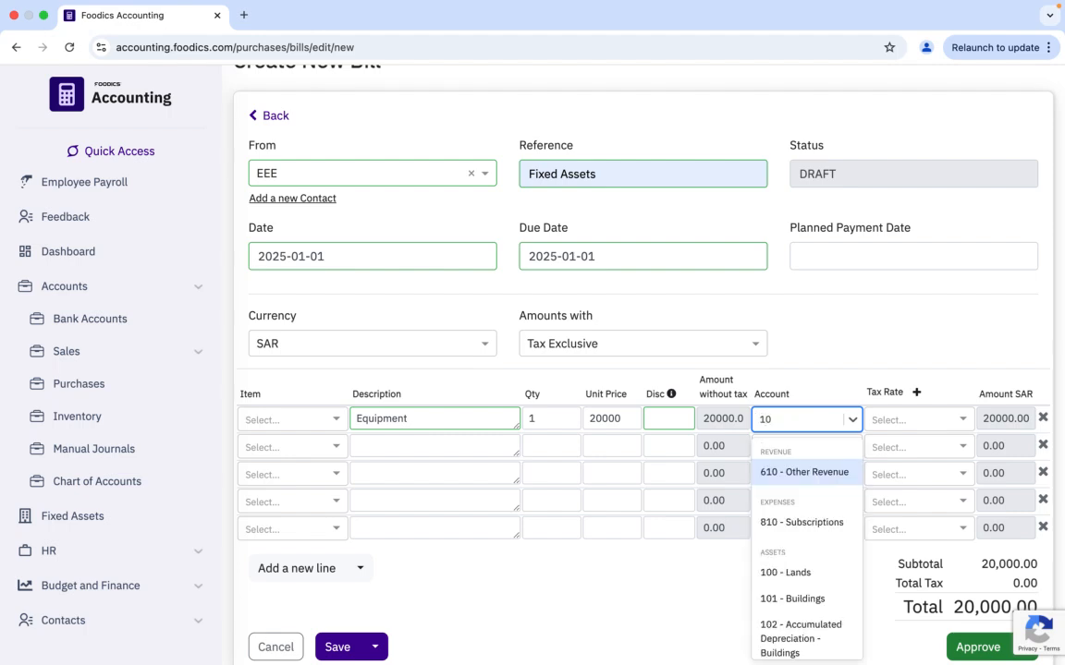
pyautogui.write('7')
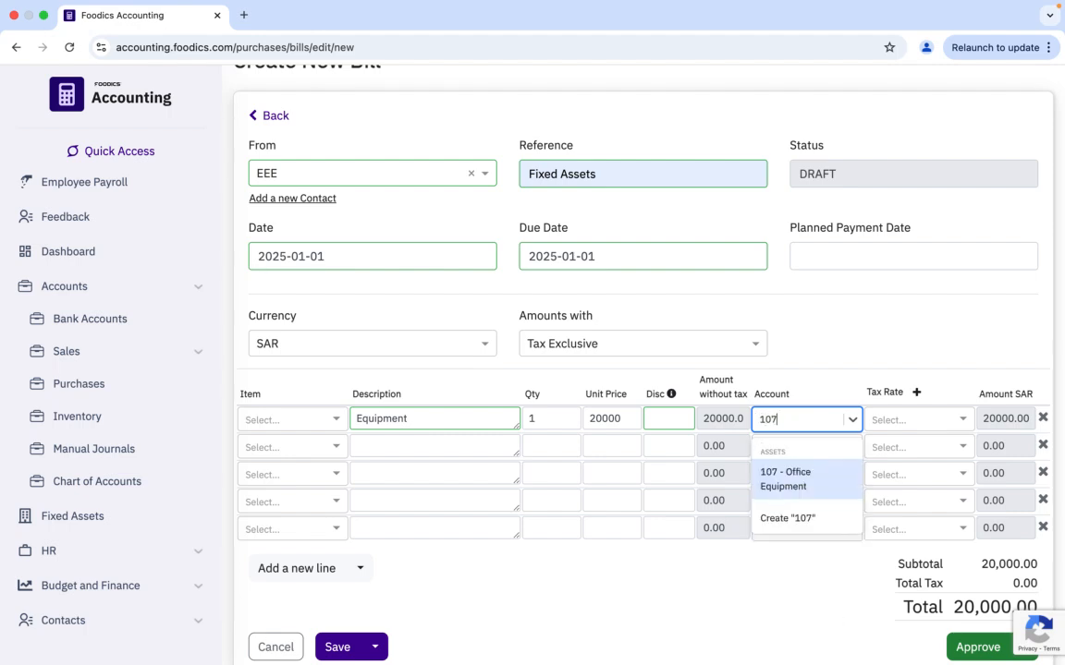
pyautogui.click(793, 475)
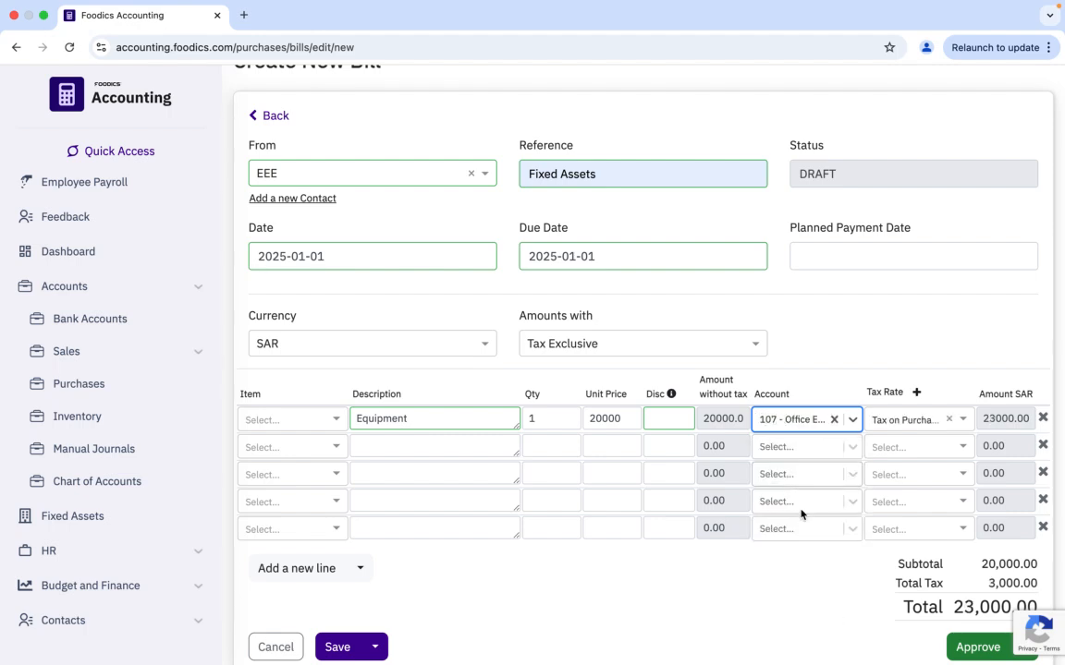
# - Review the completed Fixed Assets bill and approve it
pyautogui.scroll(2, 790, 556)
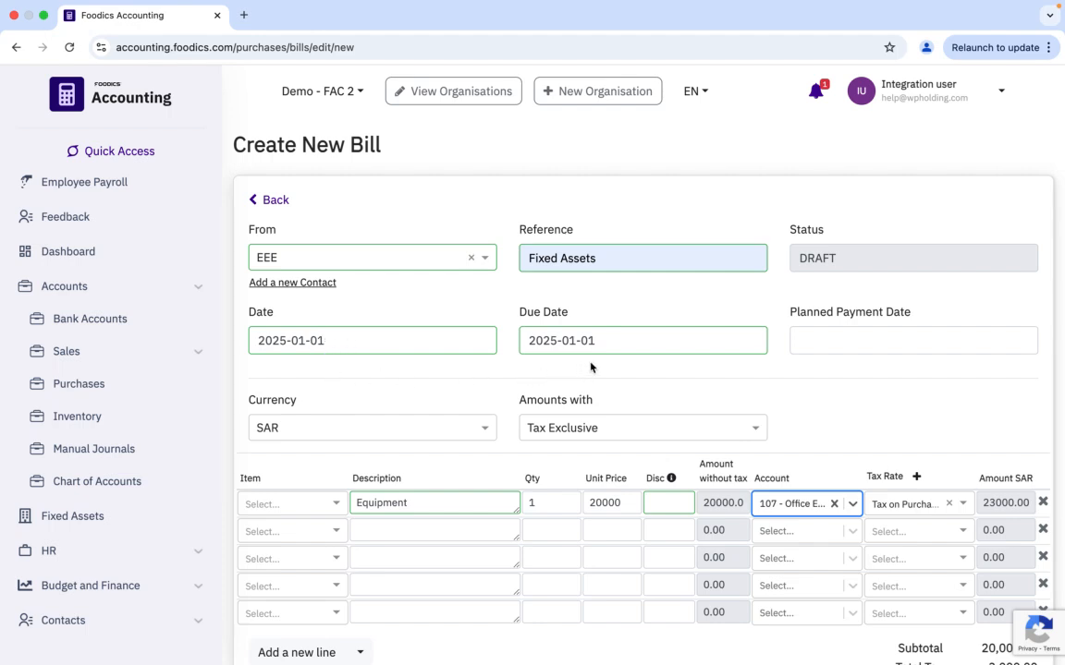
pyautogui.scroll(-2, 492, 418)
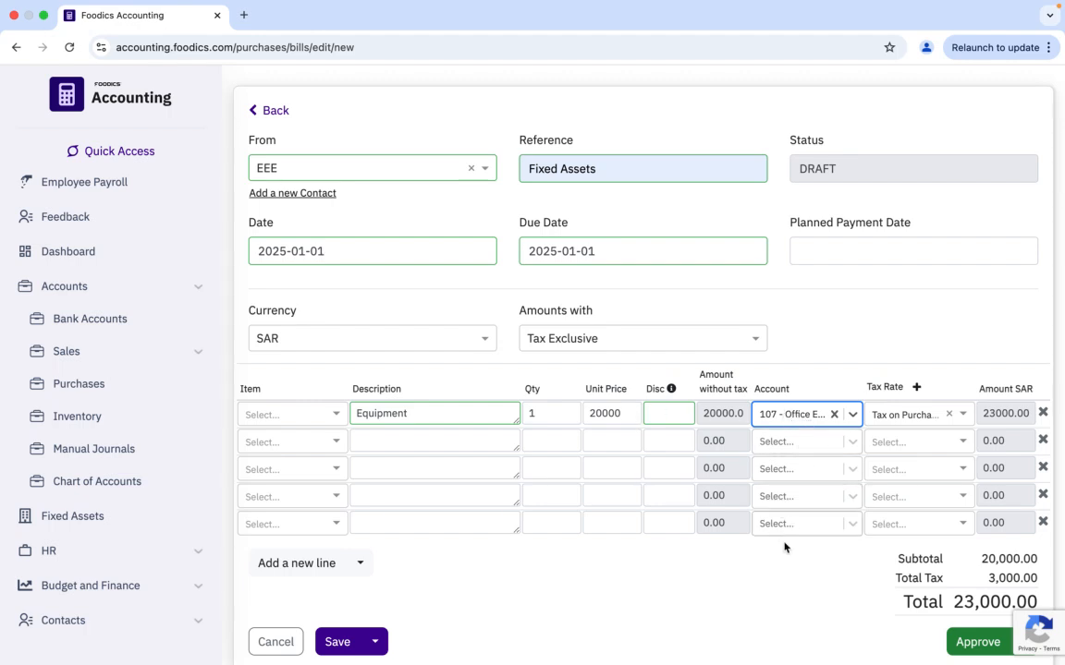
pyautogui.scroll(-1, 783, 558)
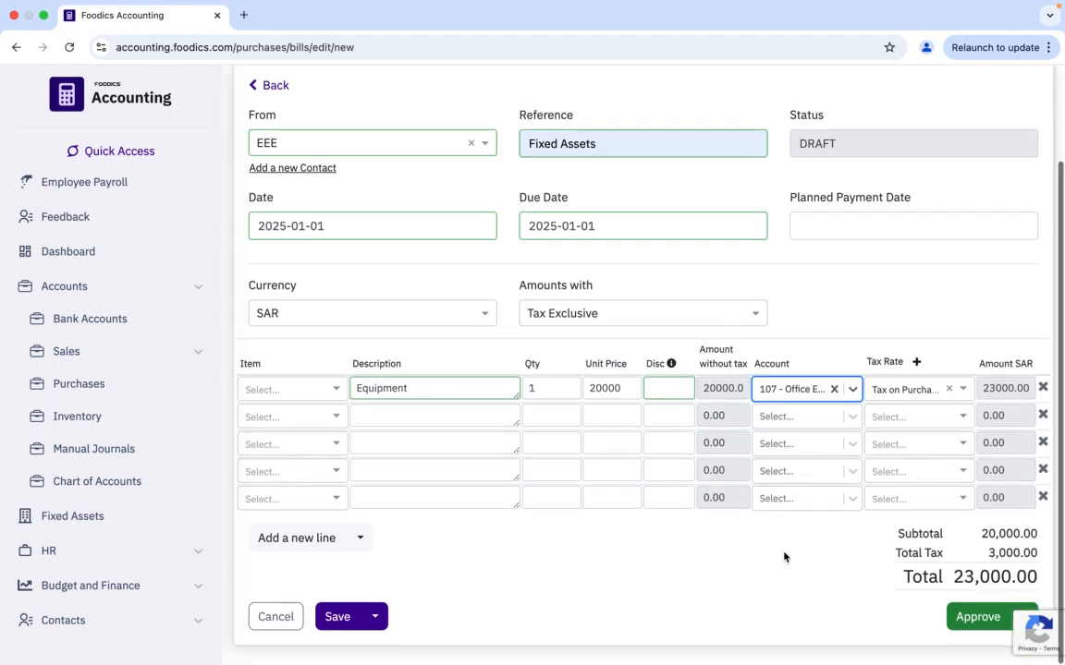
pyautogui.click(959, 619)
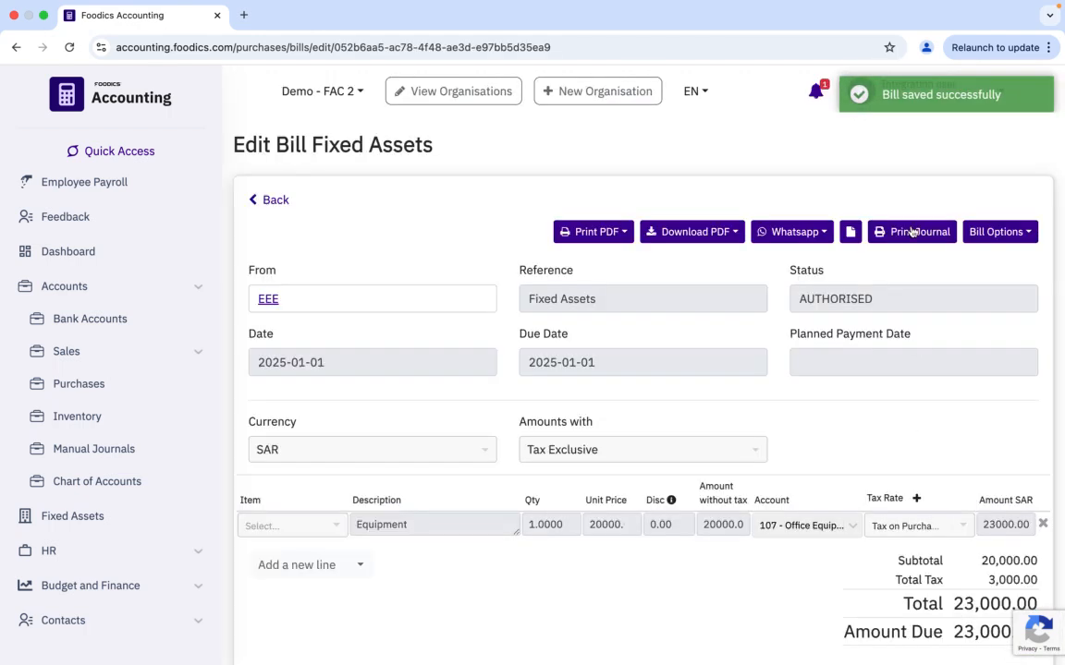
# - Add a payment of 23000.00 for the approved bill, dated 2025-01-01 and paid from Bank (250)
pyautogui.scroll(-5, 783, 363)
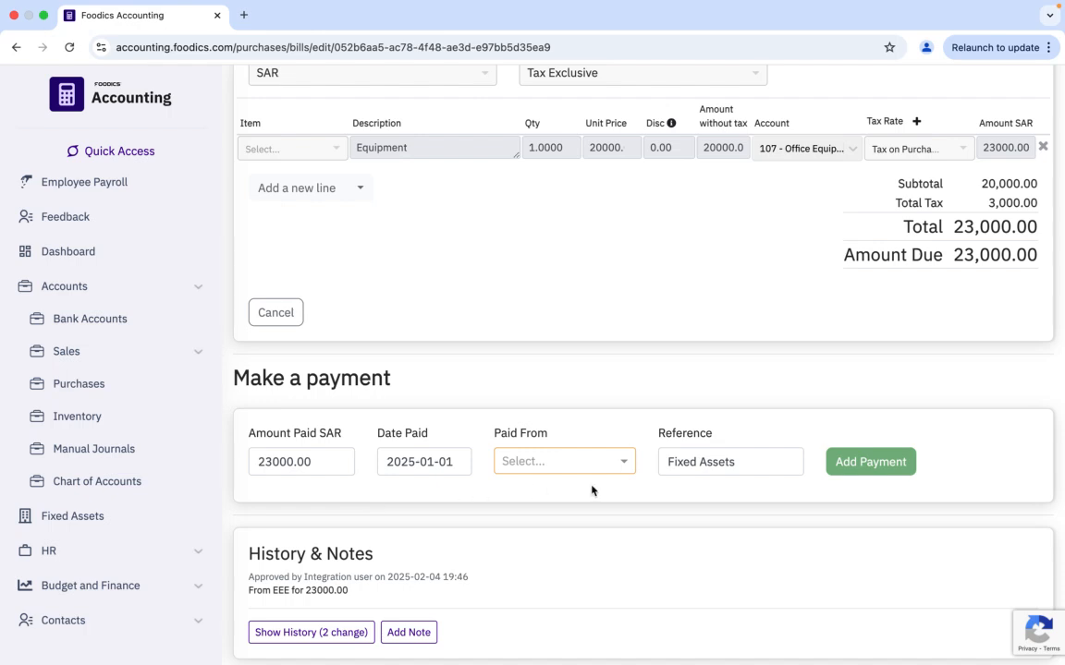
pyautogui.click(624, 464)
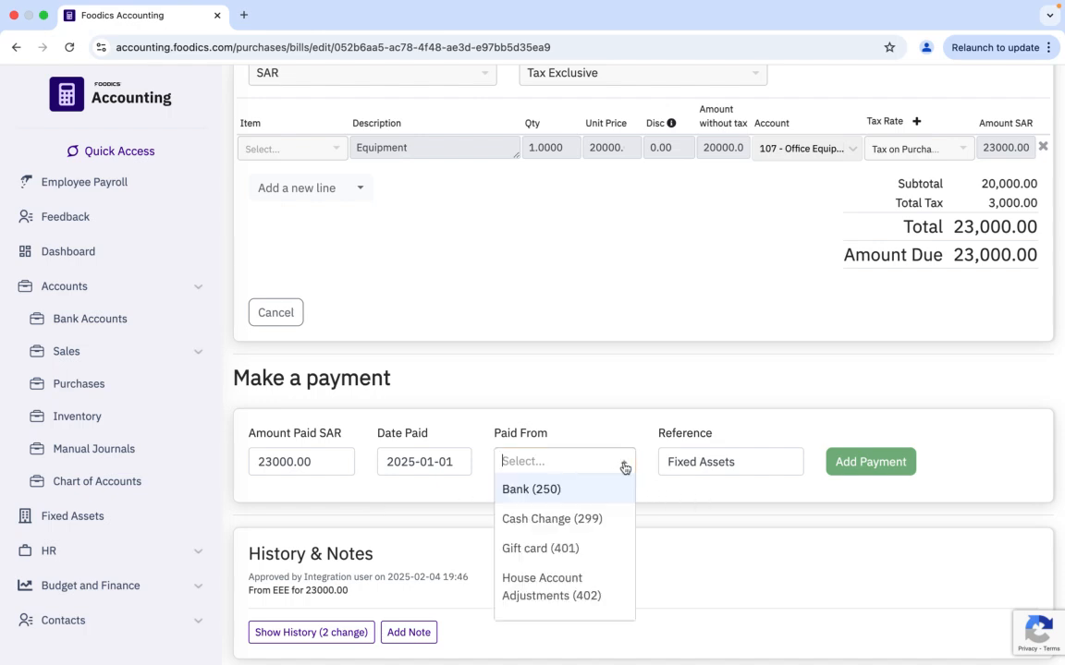
pyautogui.click(536, 497)
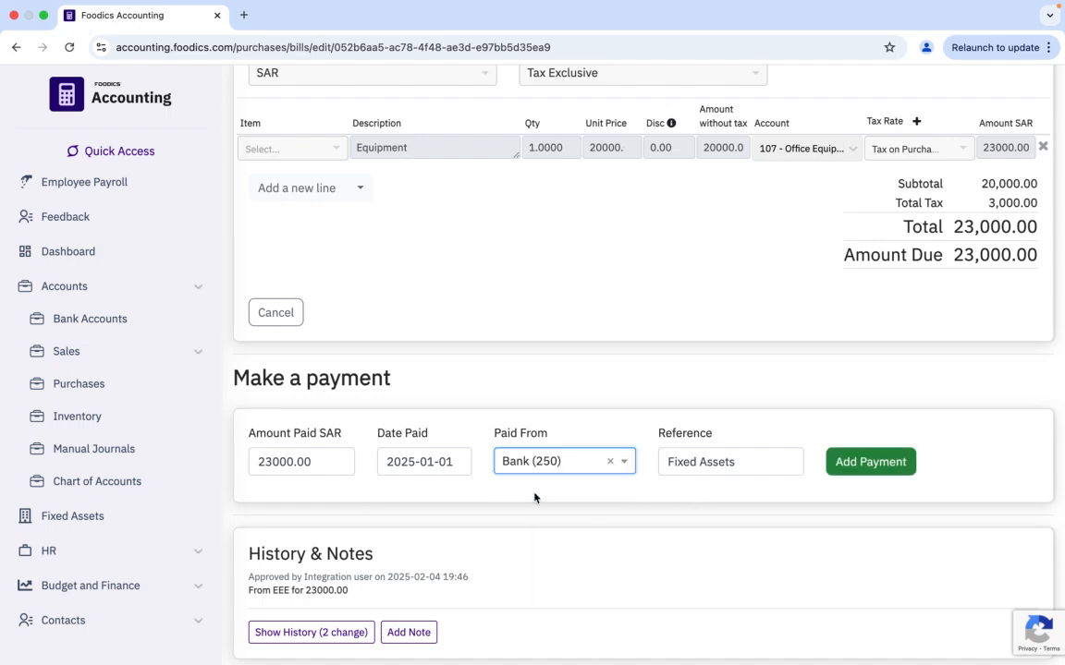
pyautogui.click(869, 467)
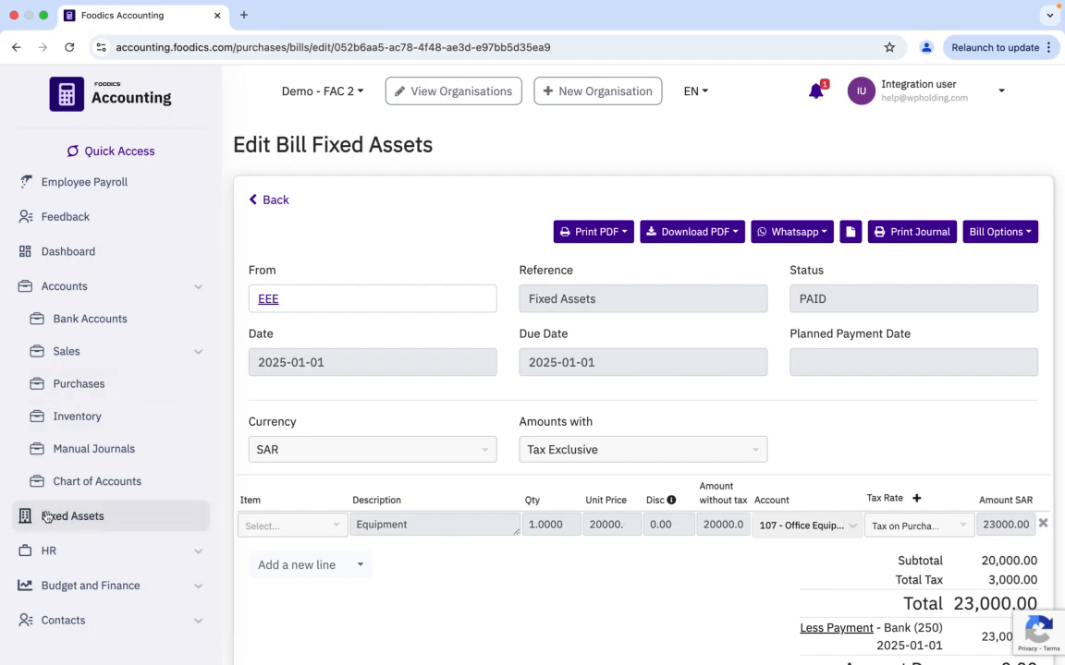
# - In the fixed asset settings, save 2025-01-01 as the start date
pyautogui.click(78, 517)
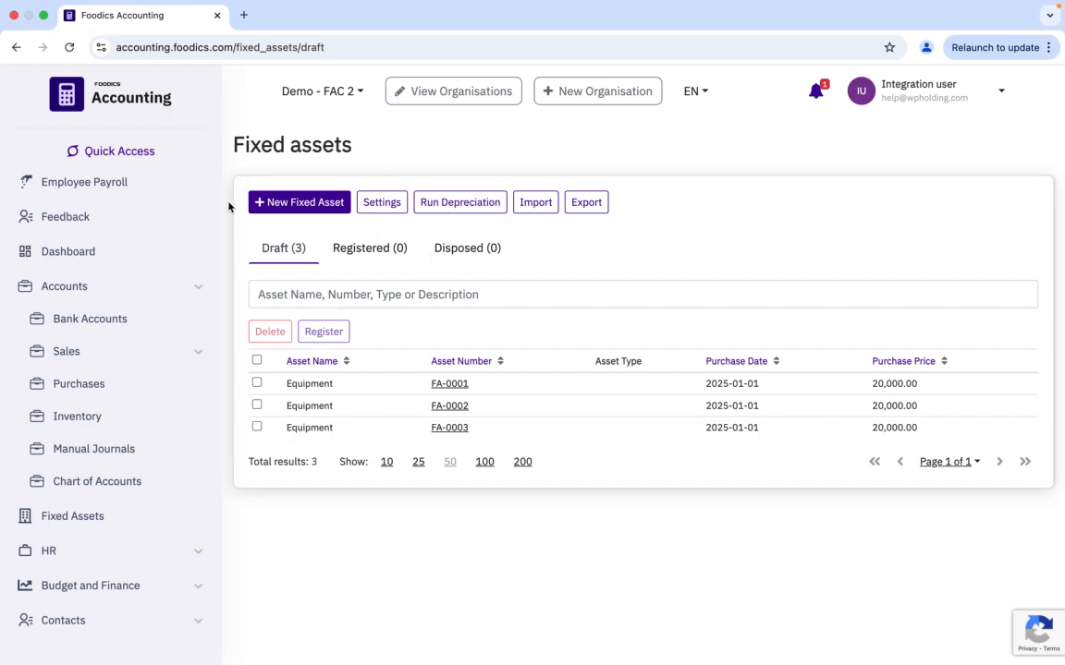
pyautogui.click(383, 203)
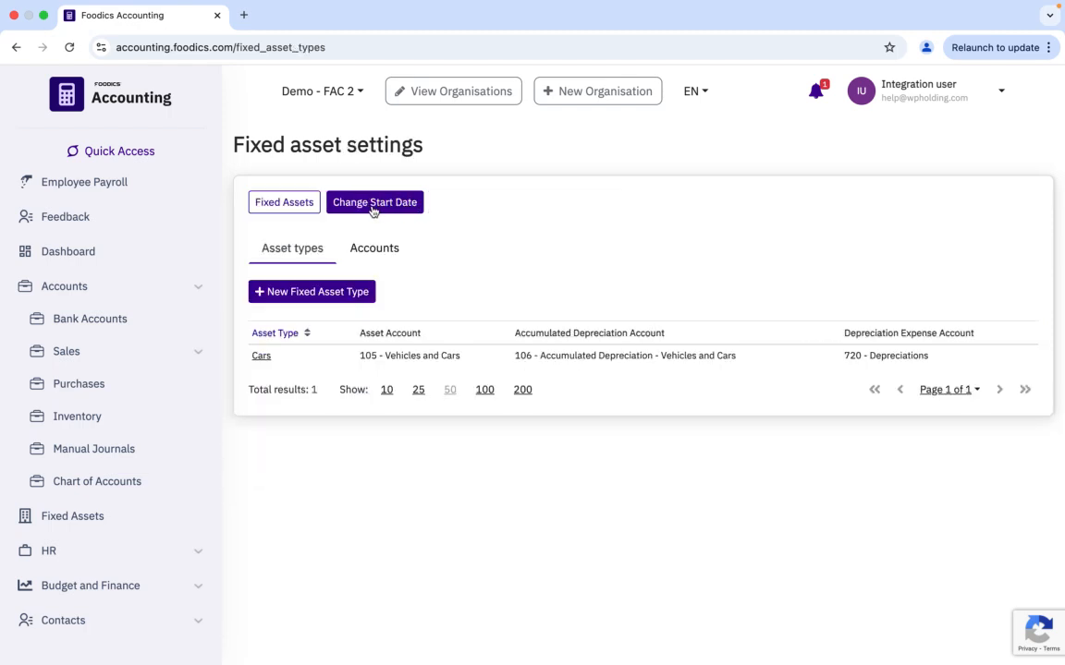
pyautogui.click(386, 206)
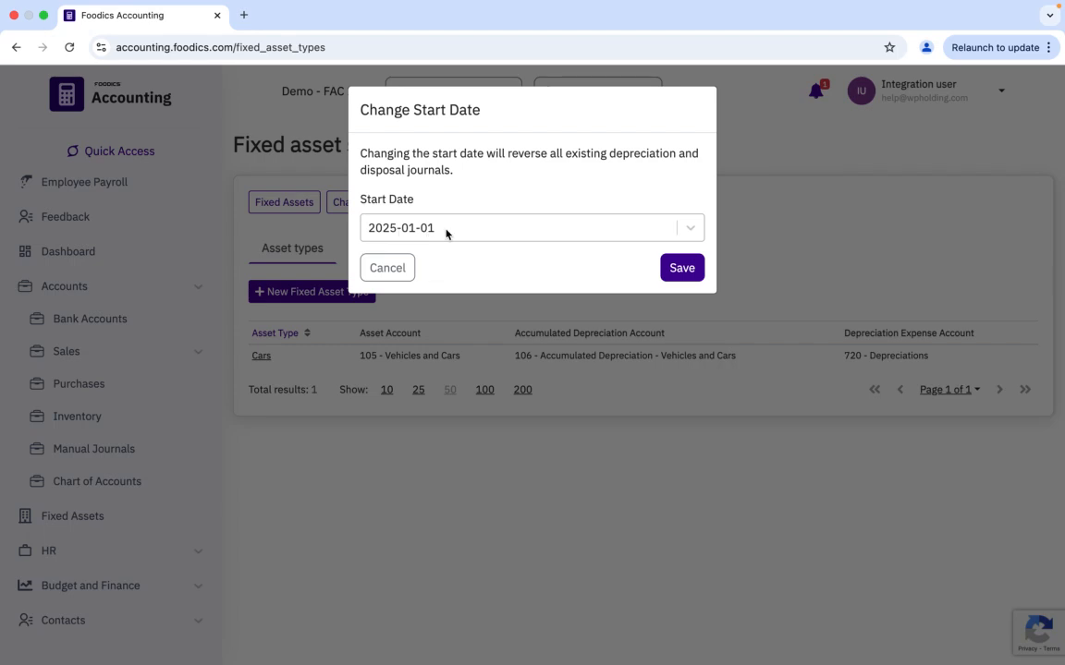
pyautogui.click(681, 269)
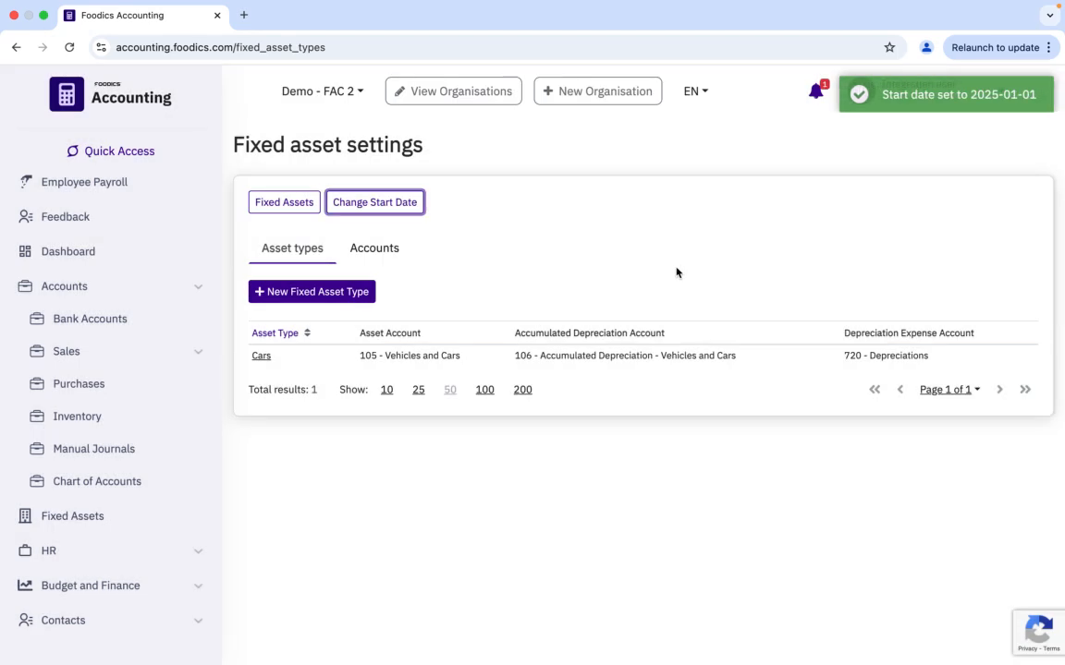
# - In the fixed asset settings, assign 610 - Other Revenue to Capital Gain, Gain and Loss on Disposal, and save the accounts
pyautogui.click(281, 205)
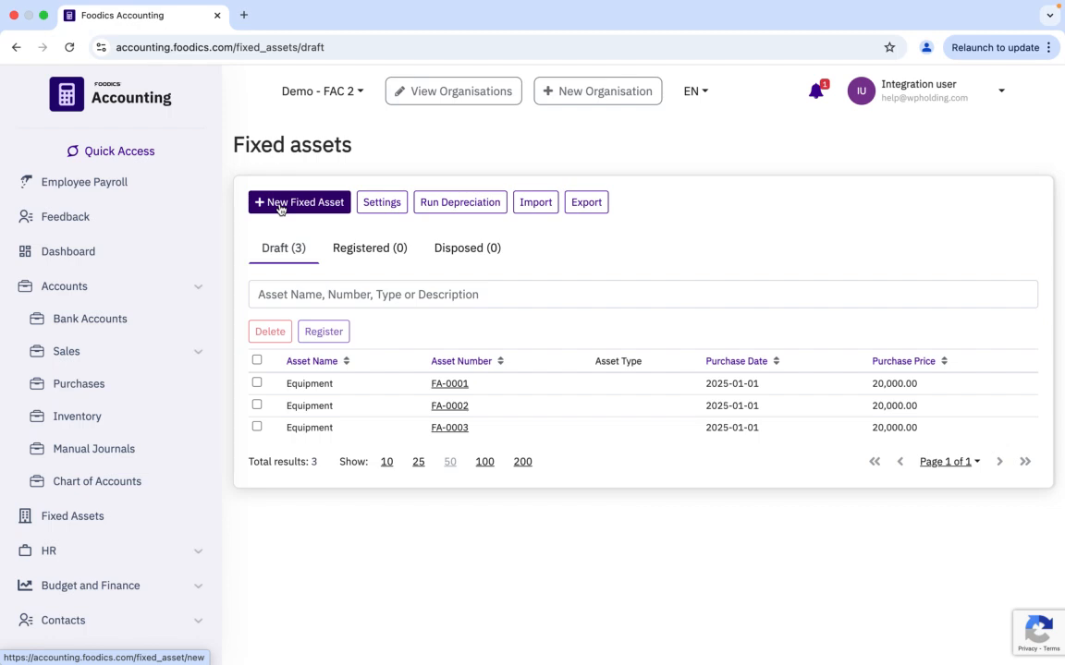
pyautogui.click(373, 205)
pyautogui.click(385, 252)
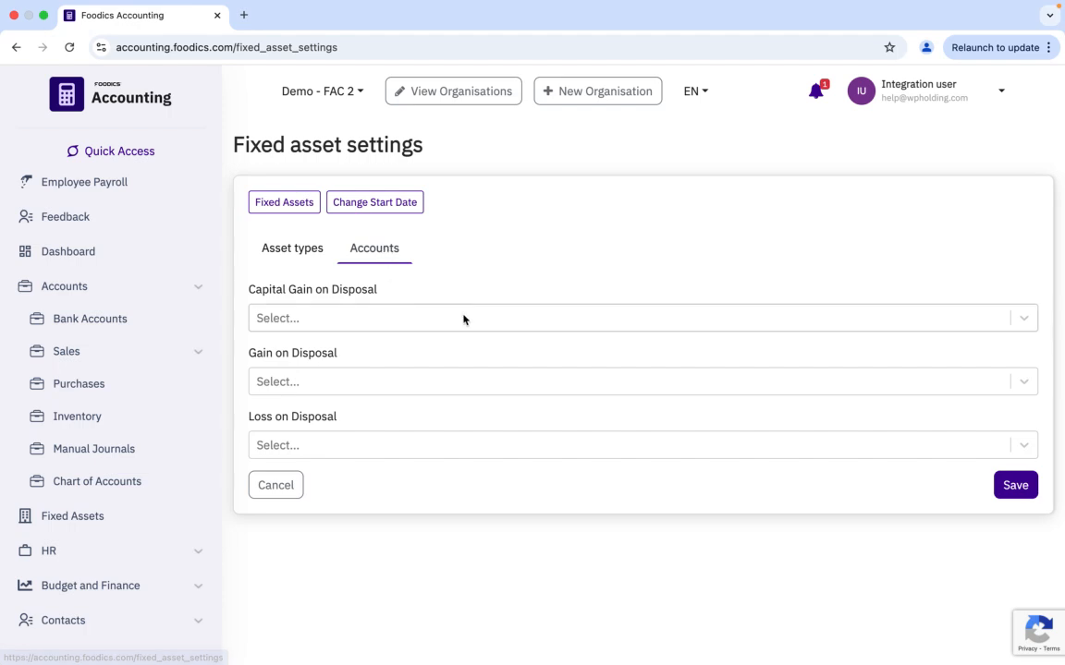
pyautogui.click(1023, 318)
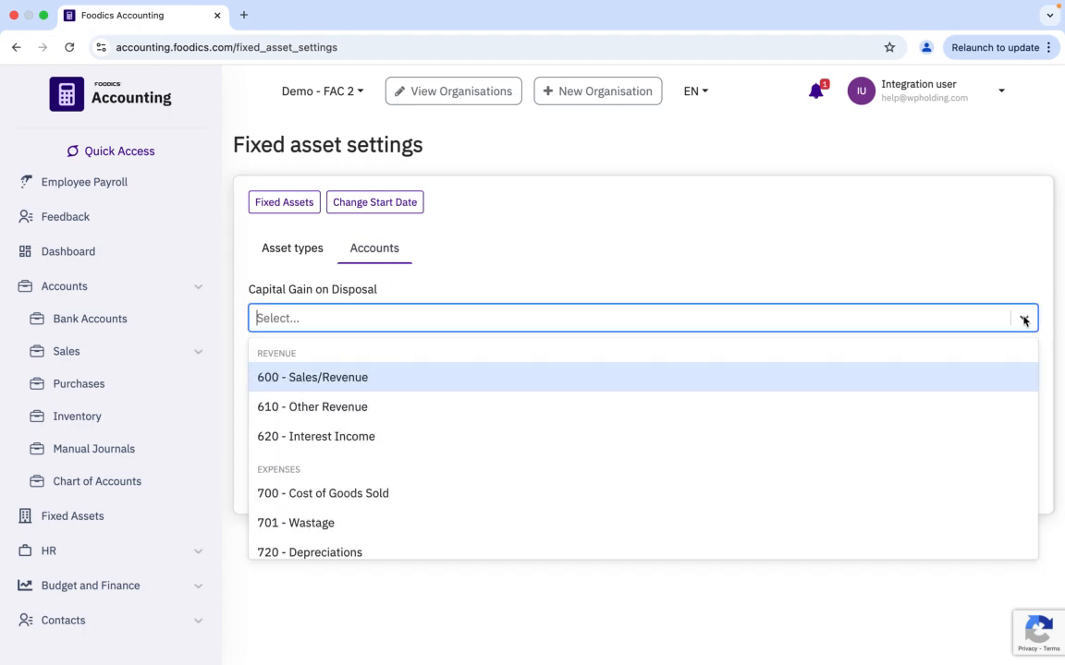
pyautogui.click(317, 411)
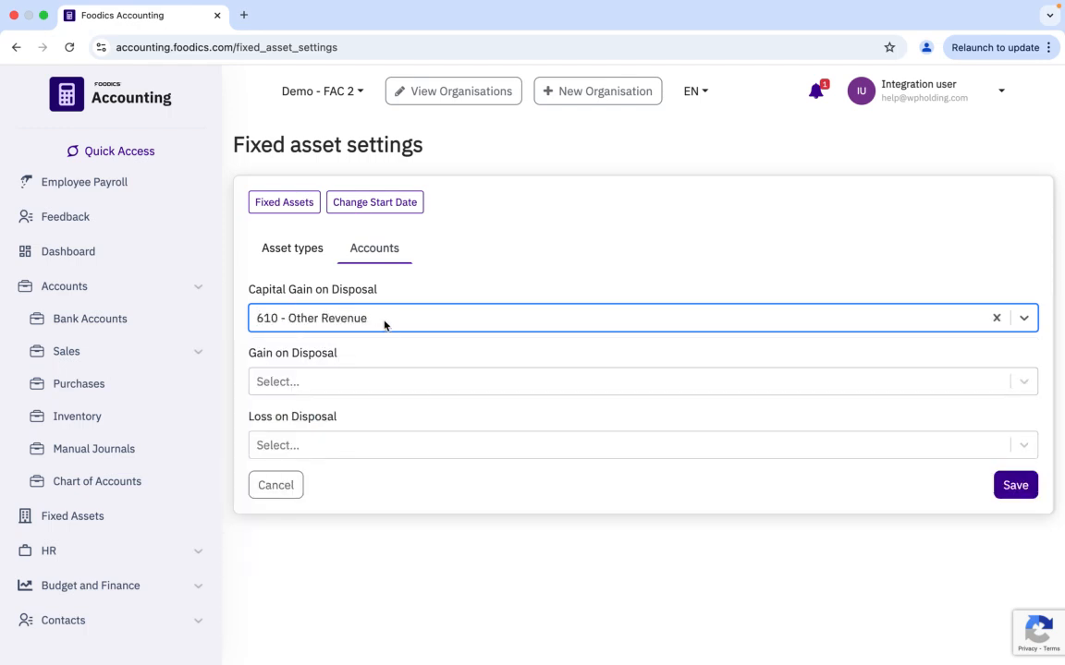
pyautogui.click(1024, 382)
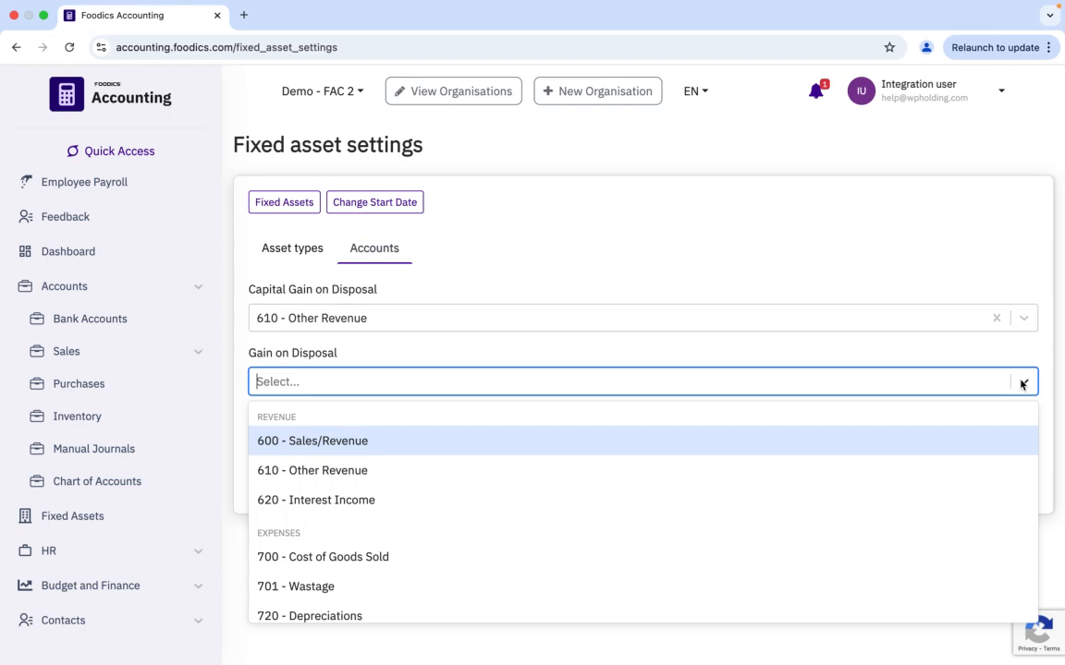
pyautogui.click(357, 471)
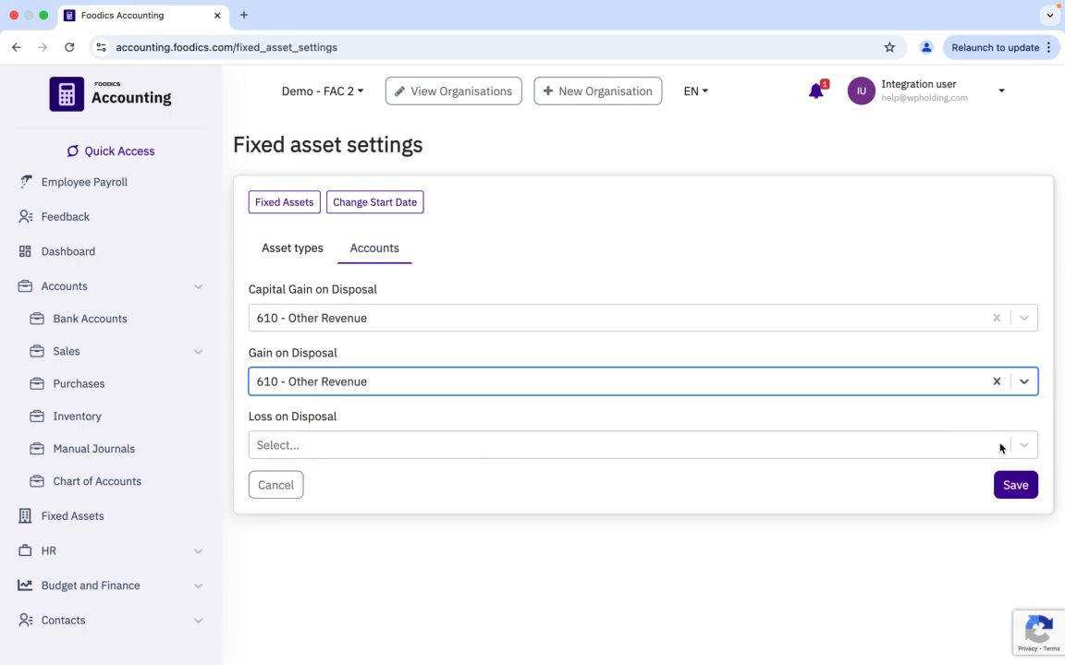
pyautogui.click(1023, 445)
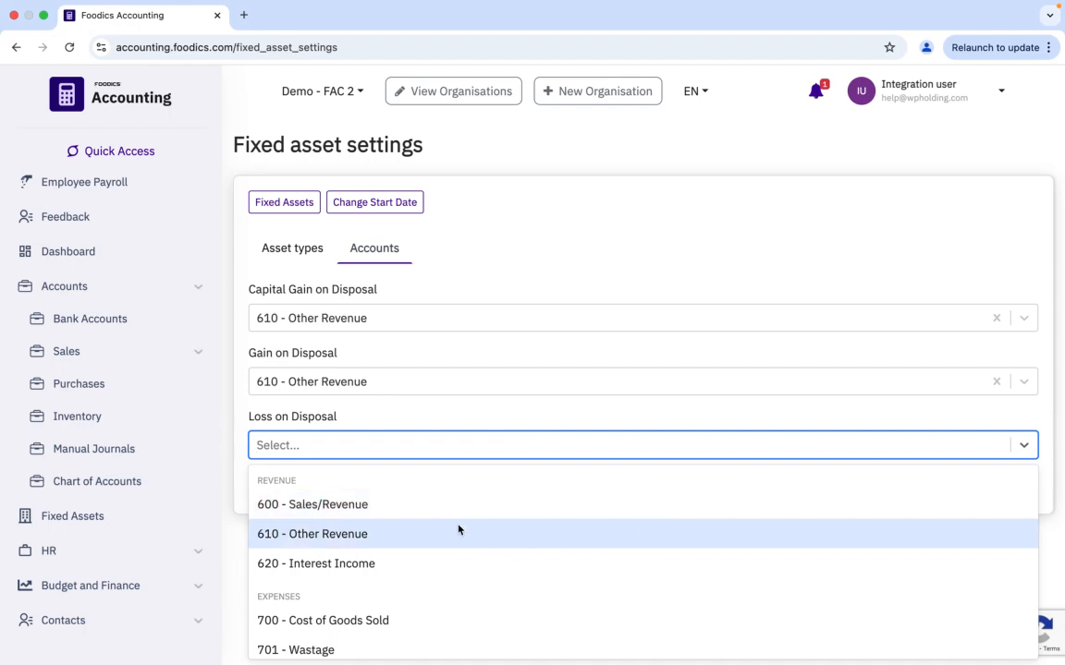
pyautogui.click(342, 535)
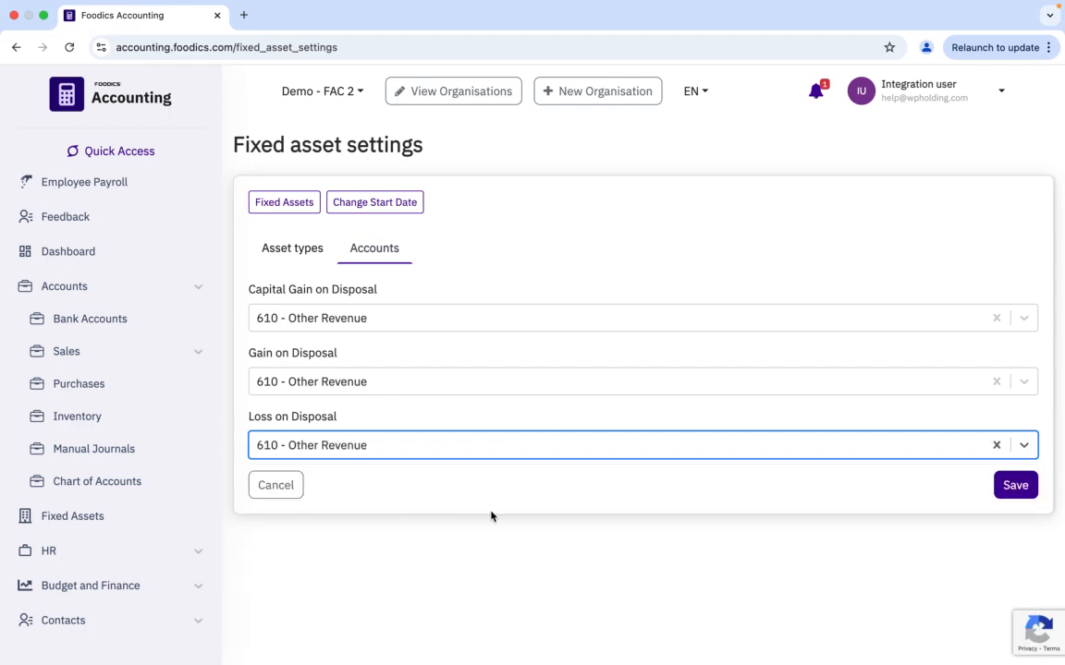
pyautogui.click(1011, 488)
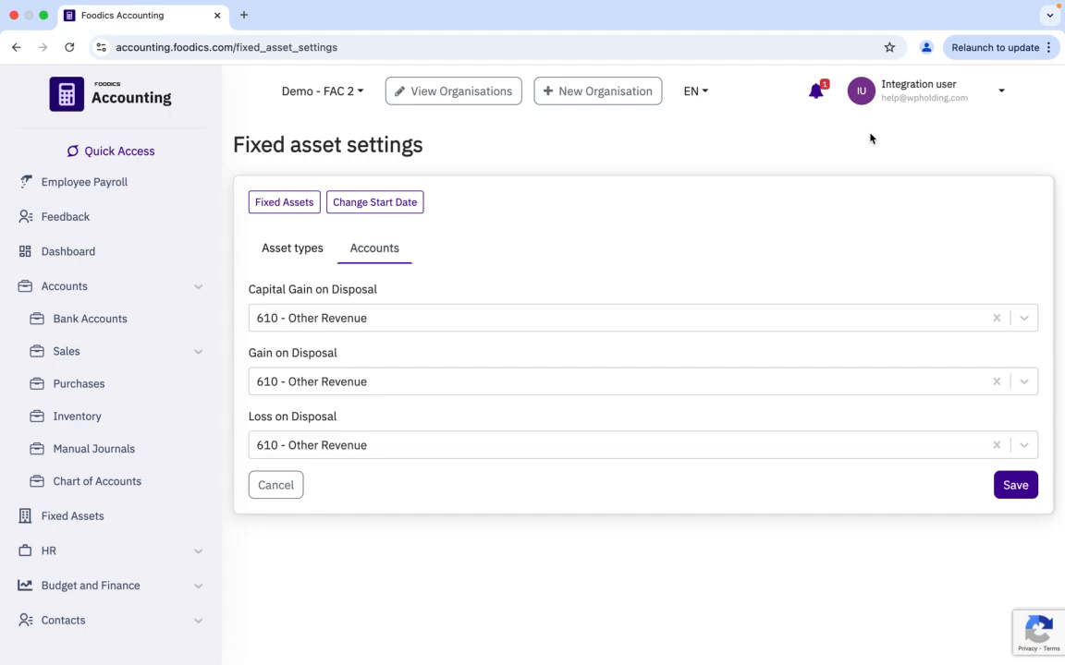
# - Start a new fixed asset type named Equipment with 107 - Office Equipment as its asset account
pyautogui.click(284, 203)
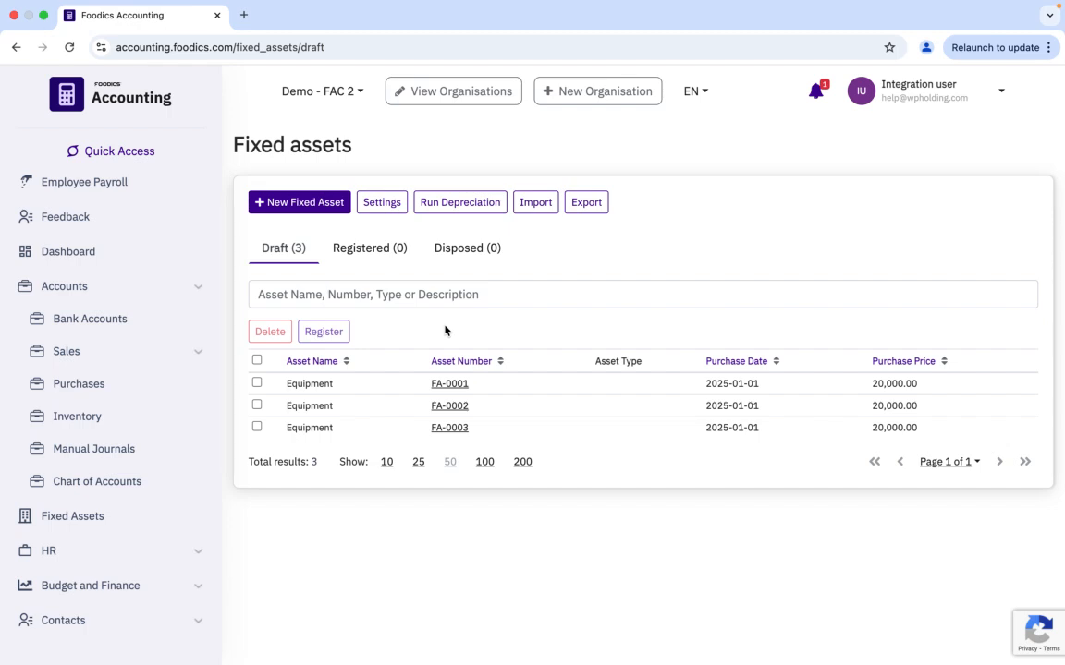
pyautogui.click(387, 207)
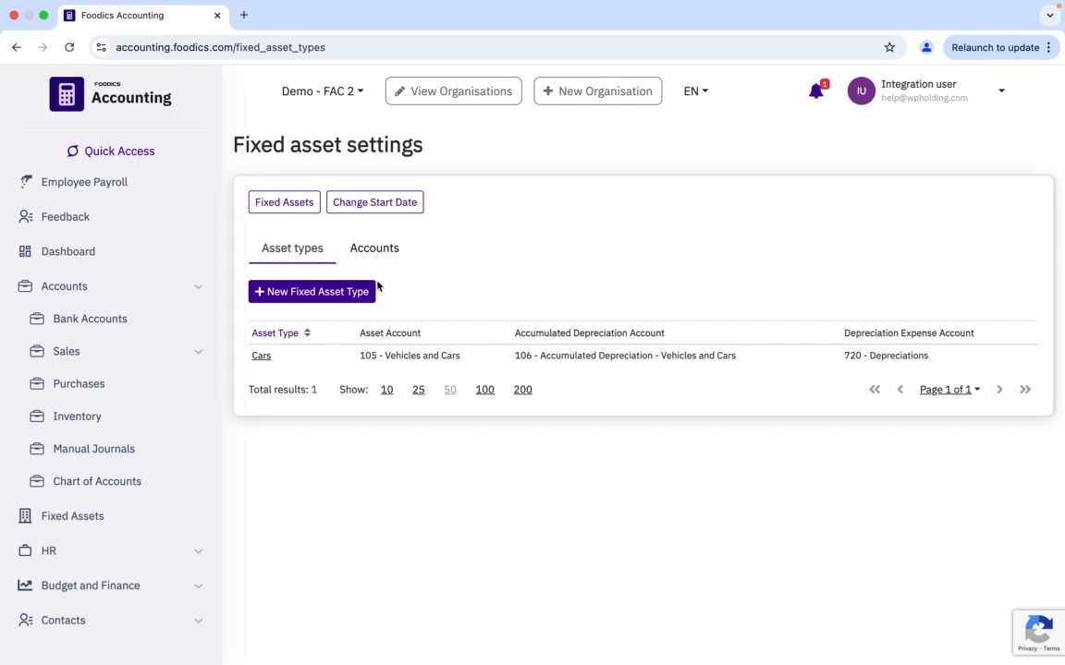
pyautogui.click(317, 297)
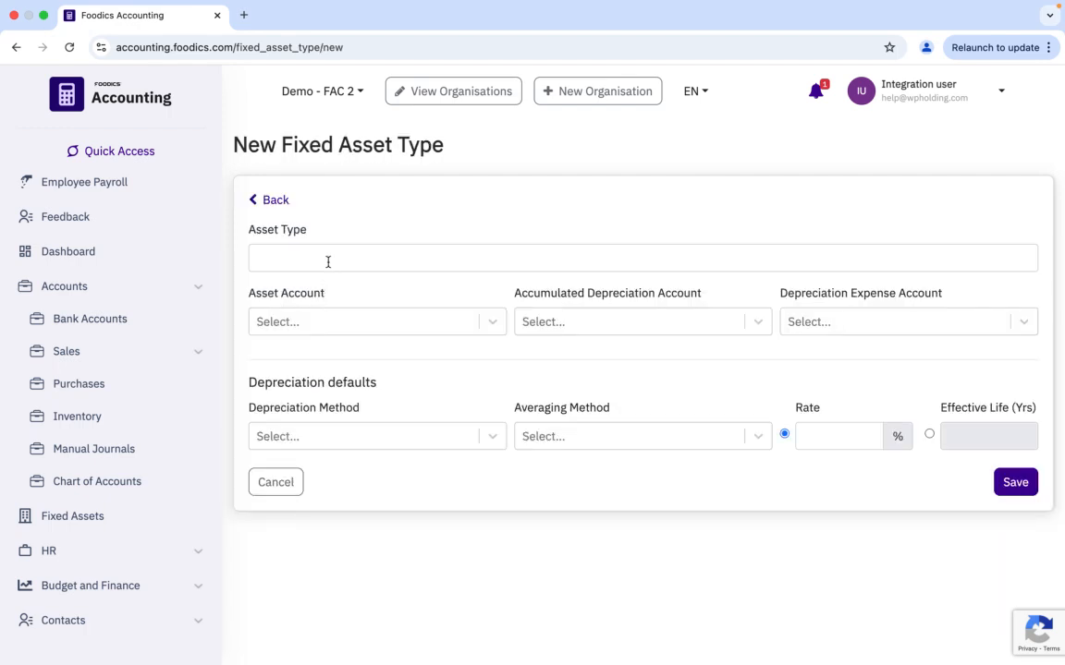
pyautogui.click(327, 261)
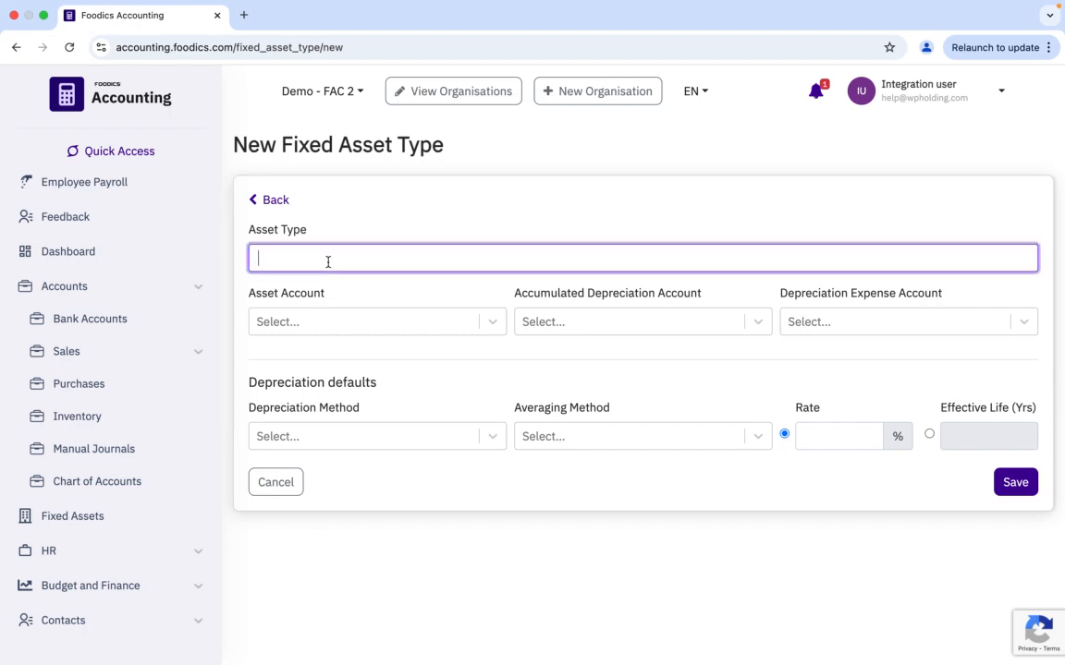
pyautogui.write('Equipment')
pyautogui.click(402, 293)
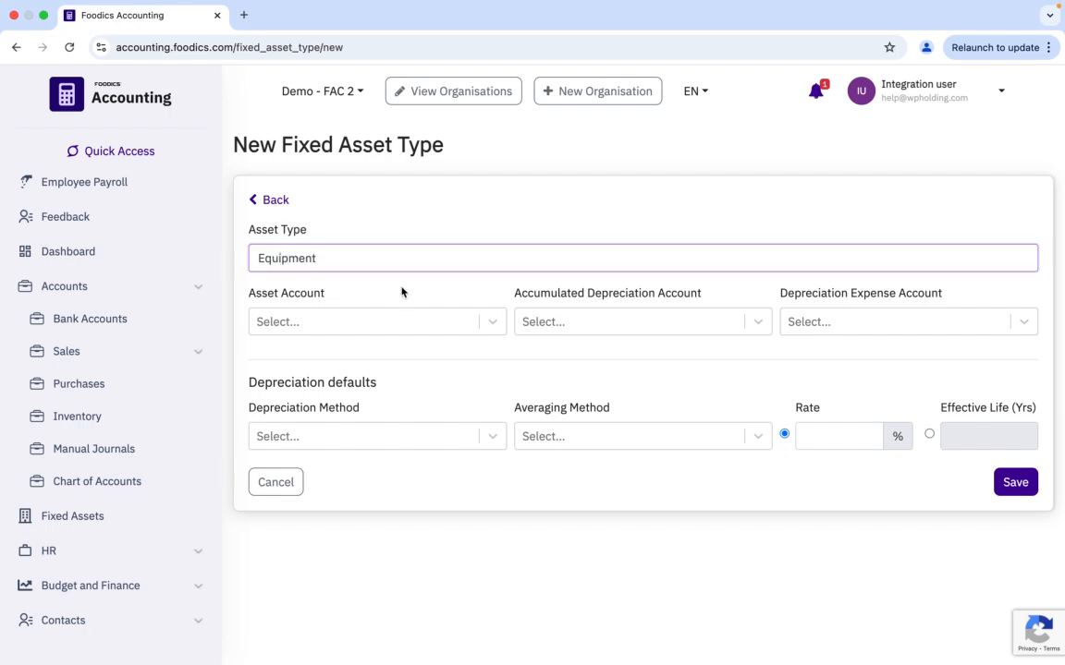
pyautogui.click(493, 322)
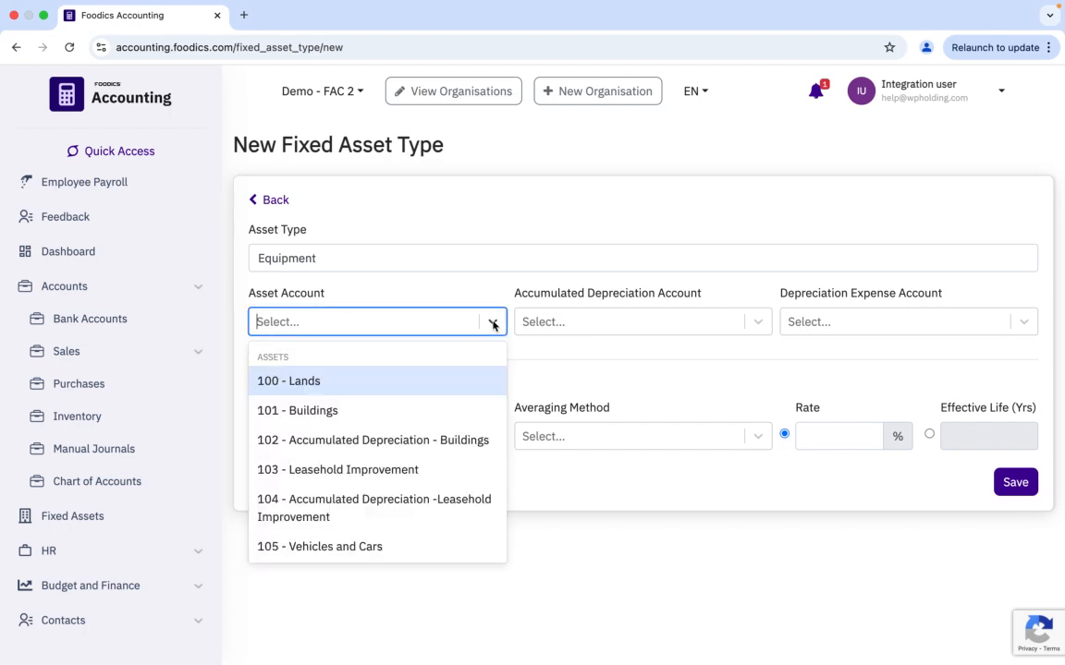
pyautogui.scroll(-2, 418, 490)
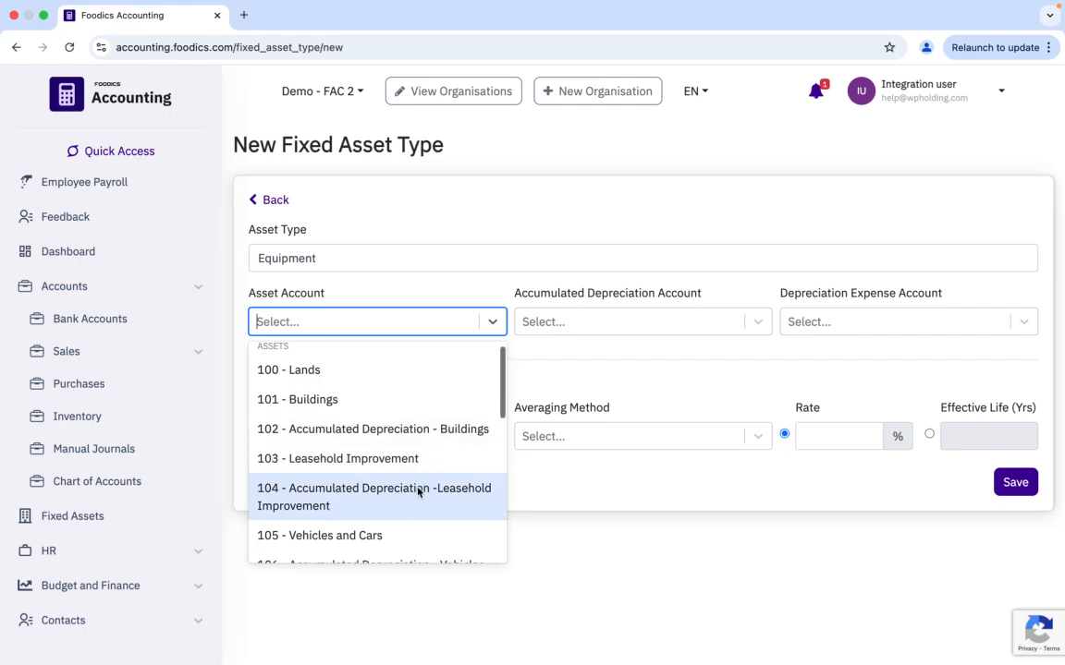
pyautogui.click(351, 528)
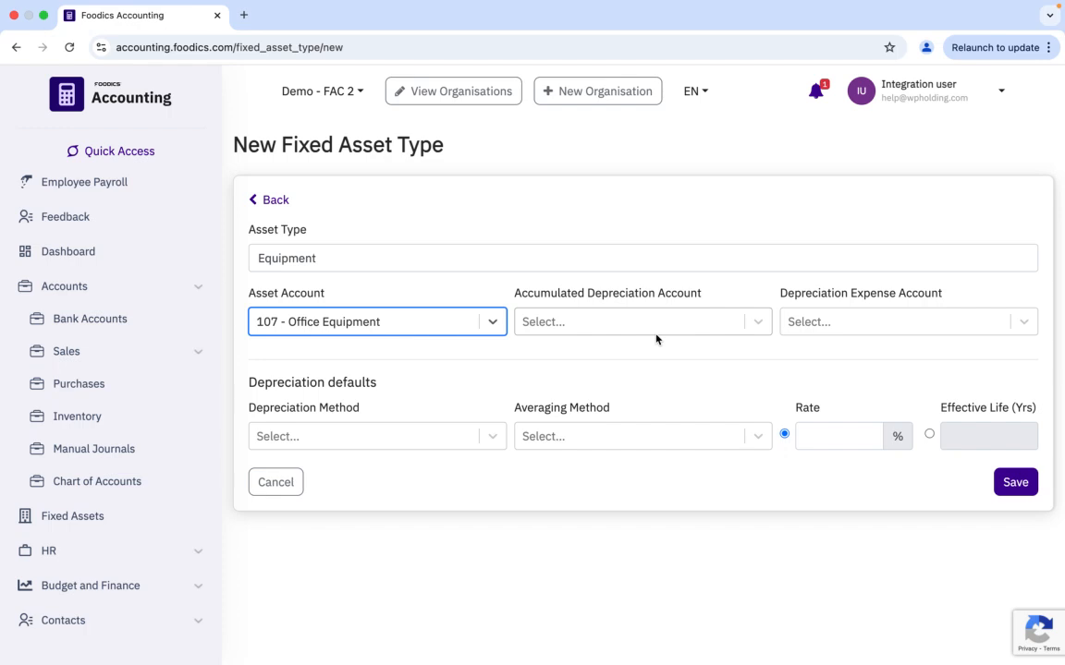
# - Set the accumulated depreciation account to 108 - Accumulated Depreciation - Office Equipment
pyautogui.click(753, 323)
pyautogui.scroll(-3, 702, 428)
pyautogui.scroll(-1, 702, 428)
pyautogui.click(610, 502)
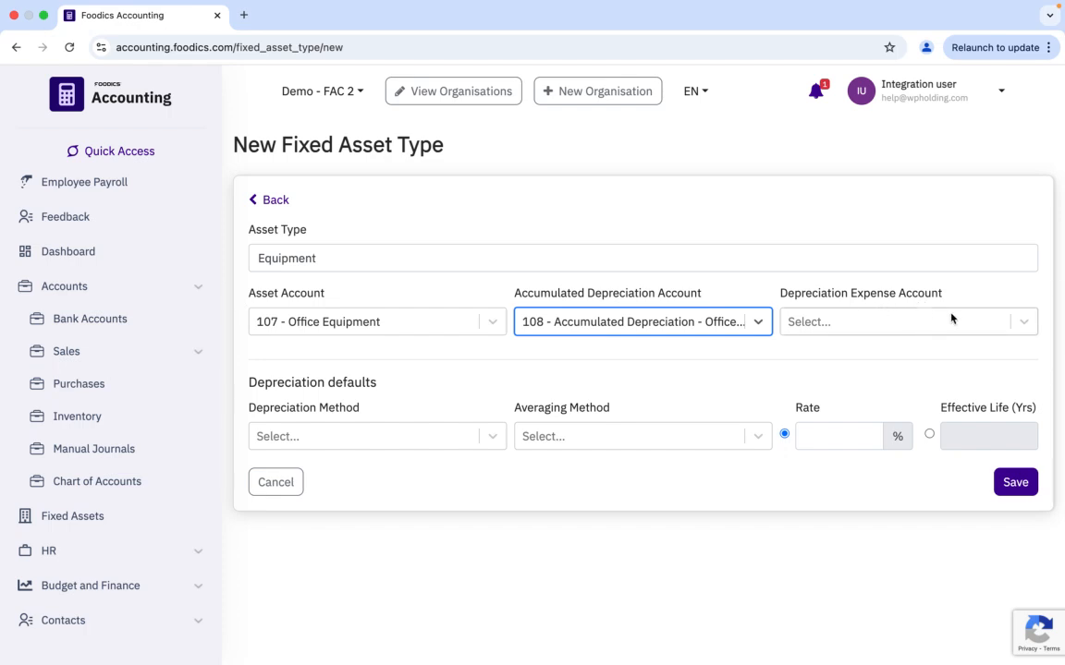
# - Choose 720 - Depreciations as the depreciation expense account for the Equipment type
pyautogui.click(1023, 324)
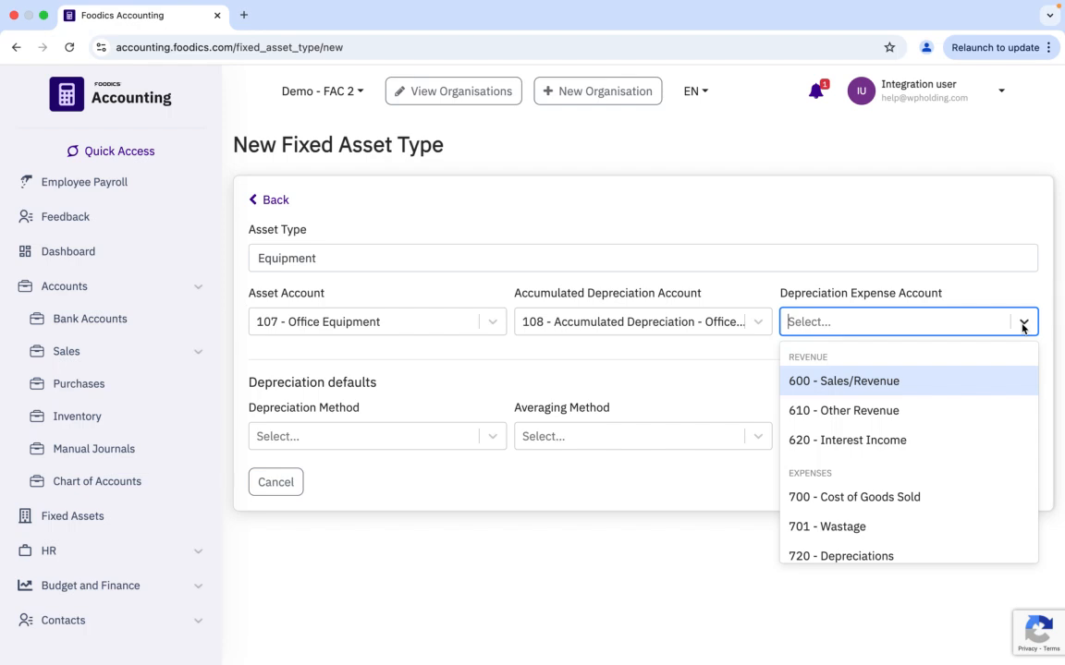
pyautogui.scroll(-1, 952, 457)
pyautogui.scroll(-3, 952, 457)
pyautogui.scroll(1, 950, 453)
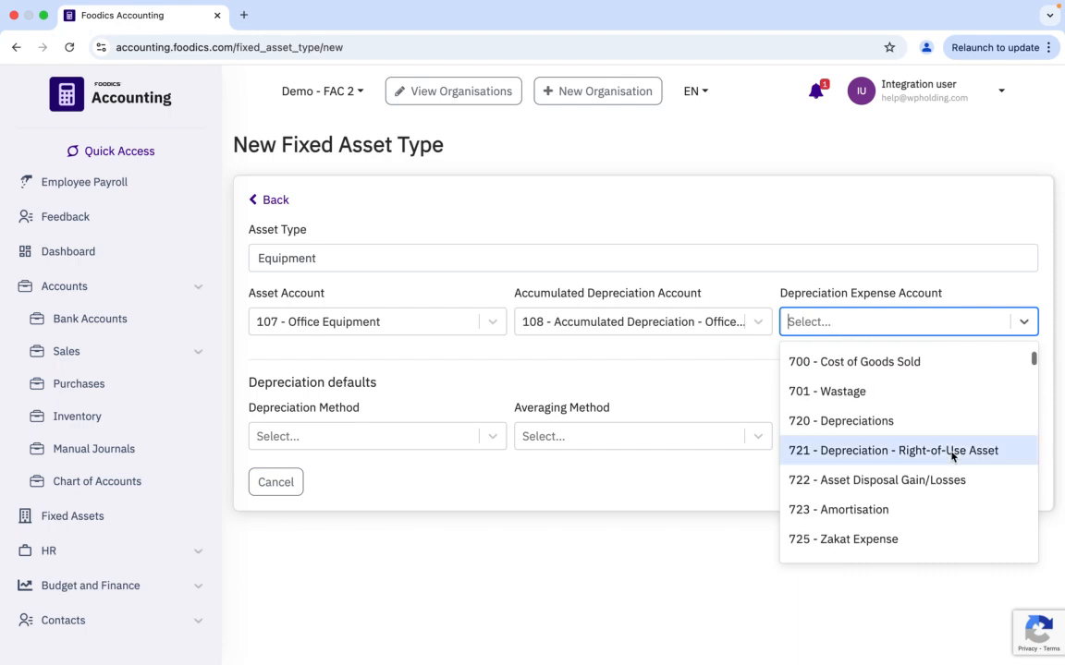
pyautogui.click(859, 429)
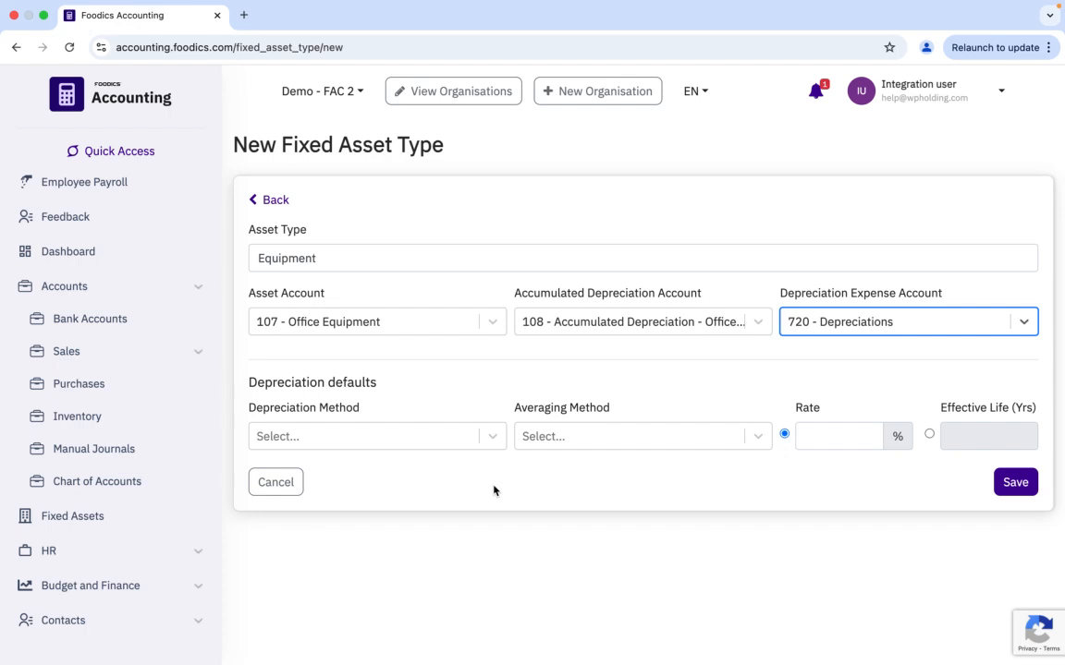
# - Set the depreciation defaults to Straight Line, Full Month averaging and a rate of 10%
pyautogui.click(492, 436)
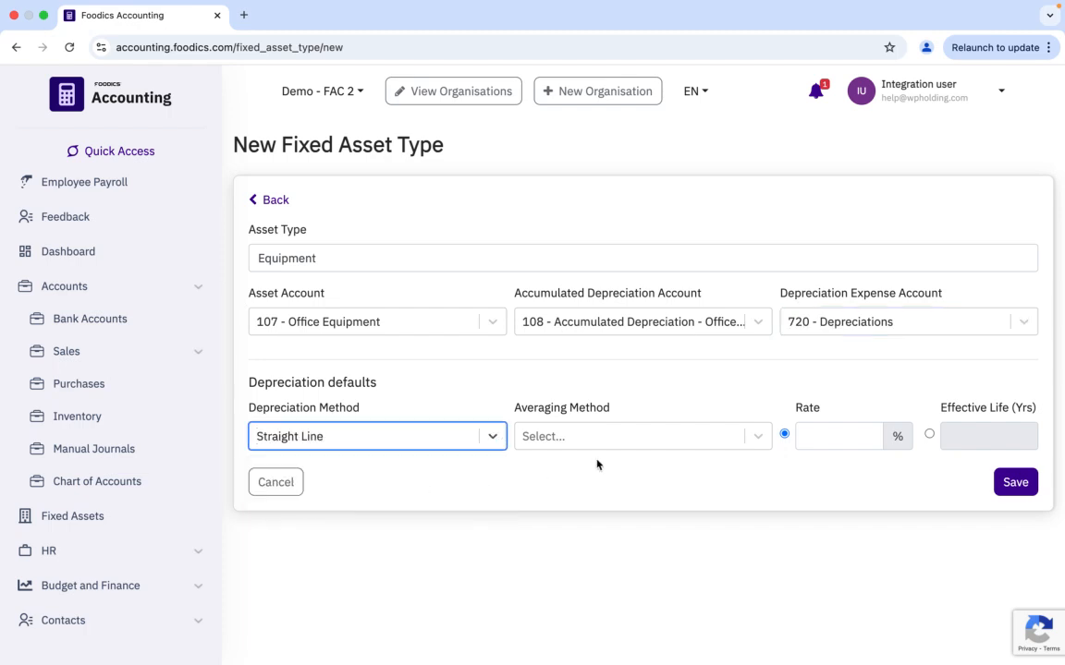
pyautogui.click(758, 437)
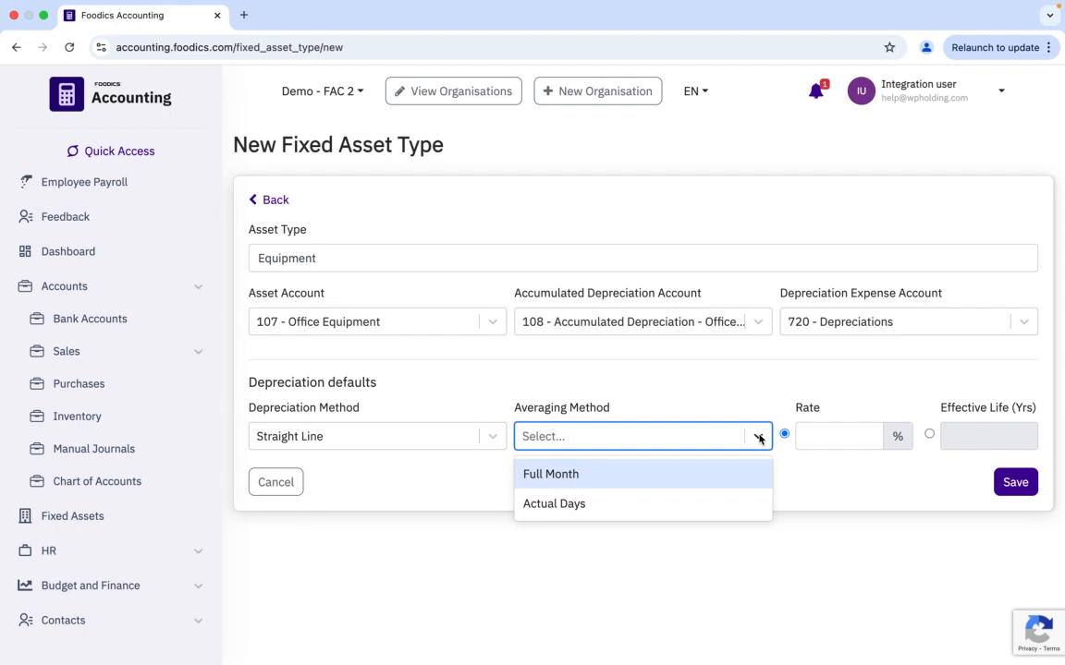
pyautogui.click(545, 475)
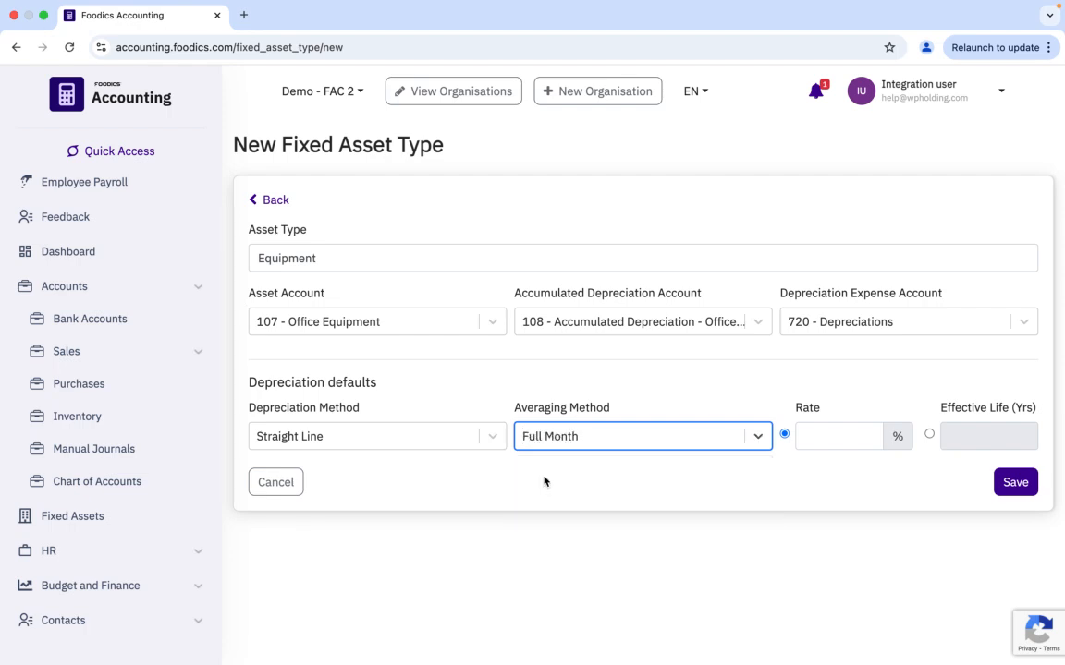
pyautogui.click(837, 439)
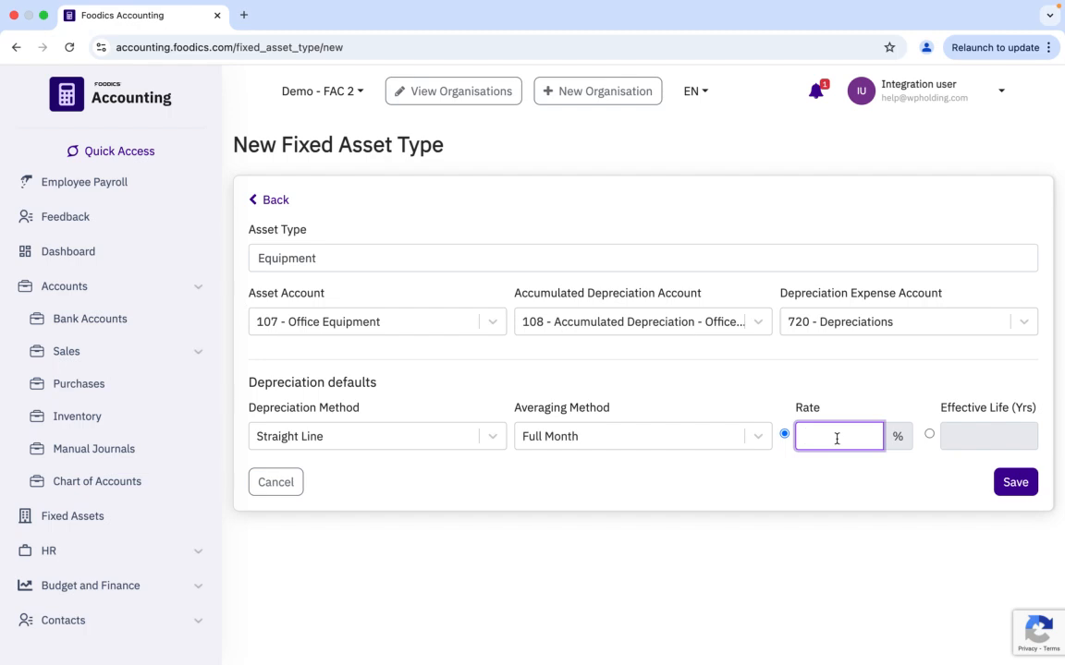
pyautogui.write('10')
# - Save the new Equipment asset type and return to the list of asset types
pyautogui.click(956, 436)
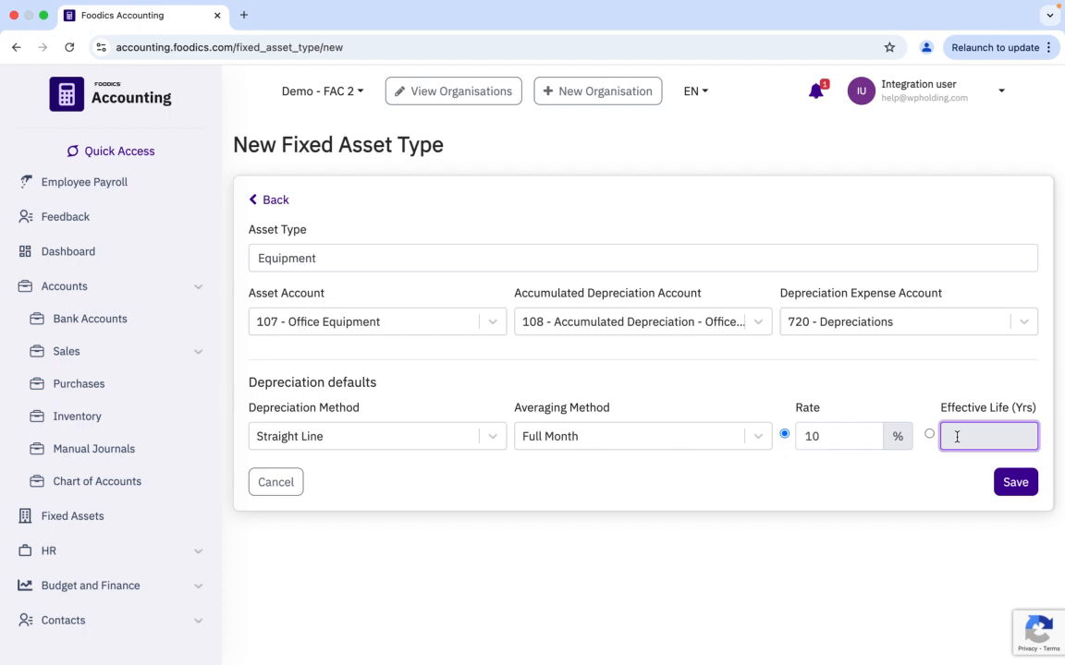
pyautogui.click(933, 477)
pyautogui.click(981, 429)
pyautogui.click(924, 504)
pyautogui.click(1014, 485)
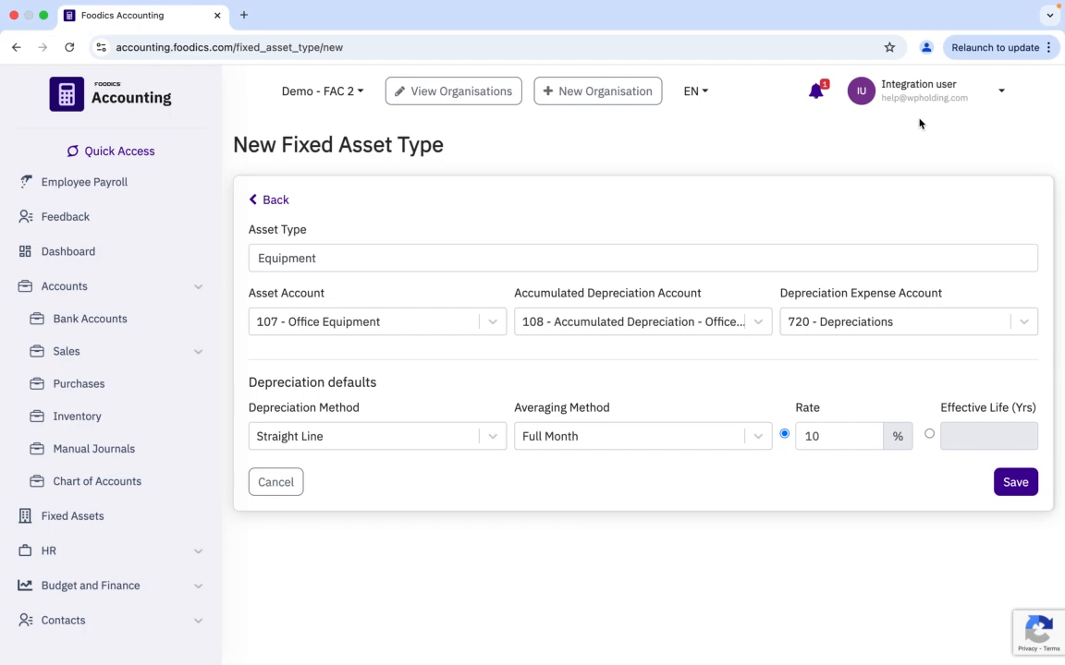
pyautogui.click(275, 200)
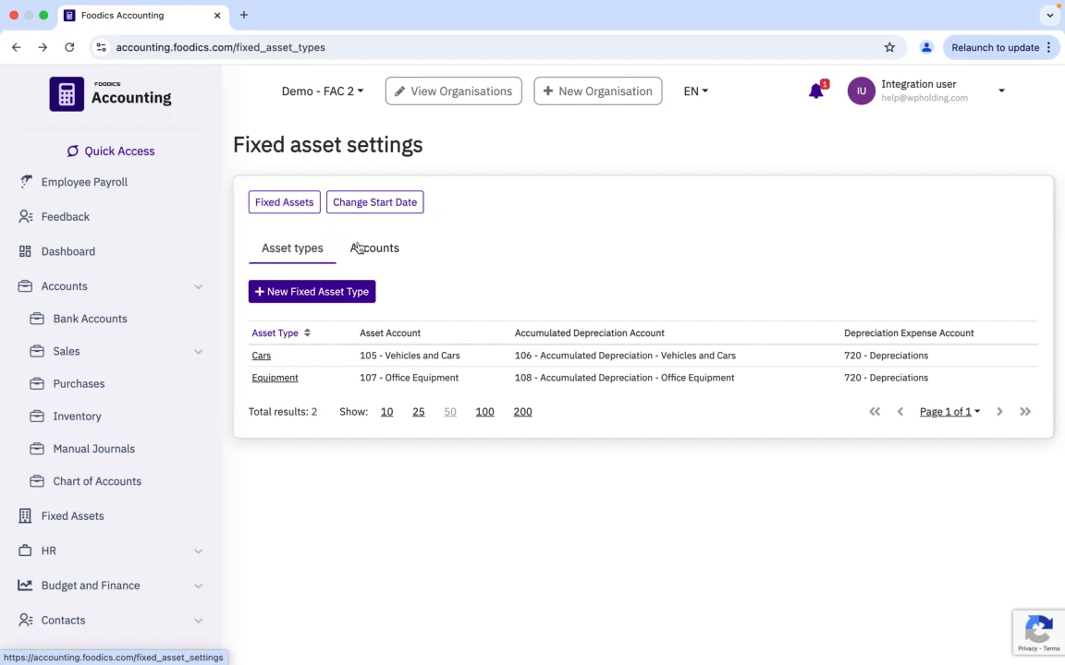
# - Open the Equipment asset type, check its available options, save it again and go back to the asset types
pyautogui.click(273, 381)
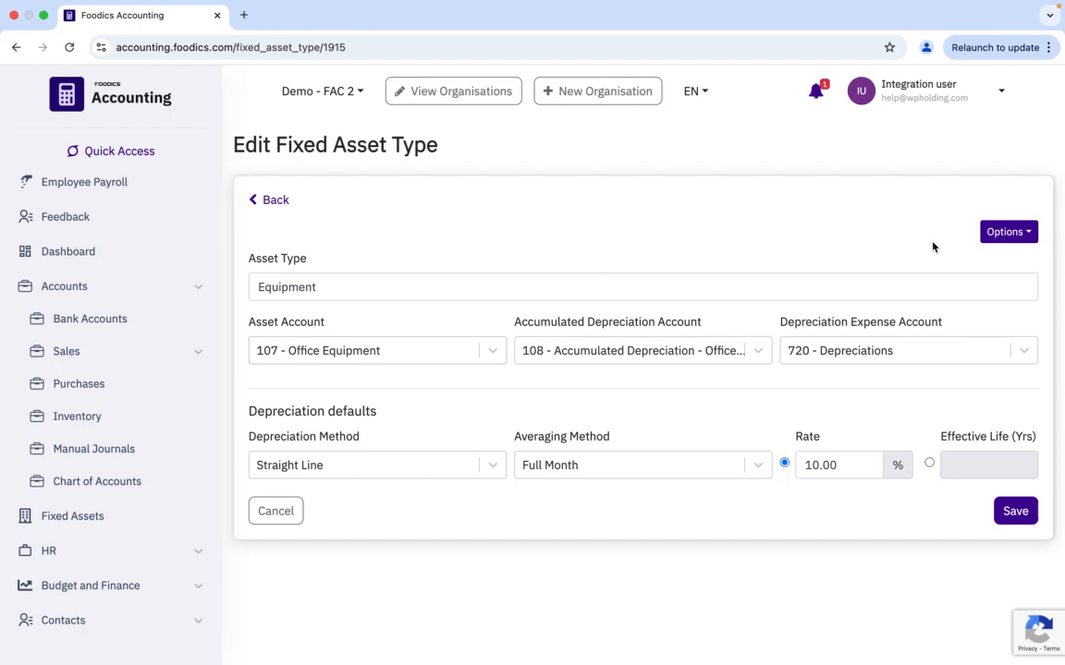
pyautogui.click(1023, 233)
pyautogui.click(915, 228)
pyautogui.click(1015, 511)
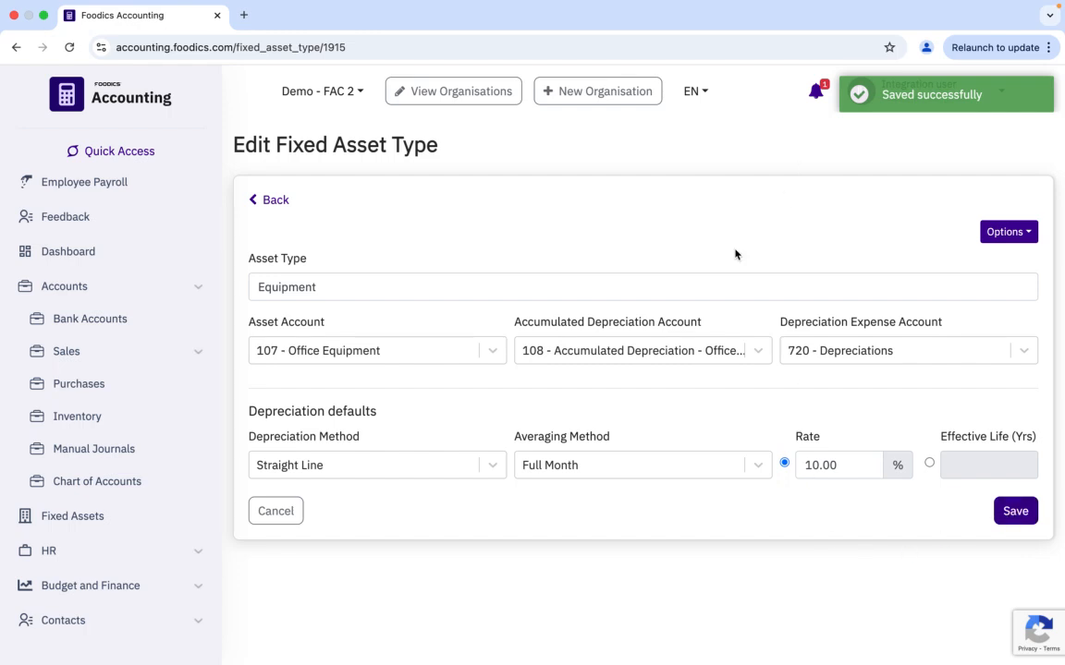
pyautogui.click(270, 199)
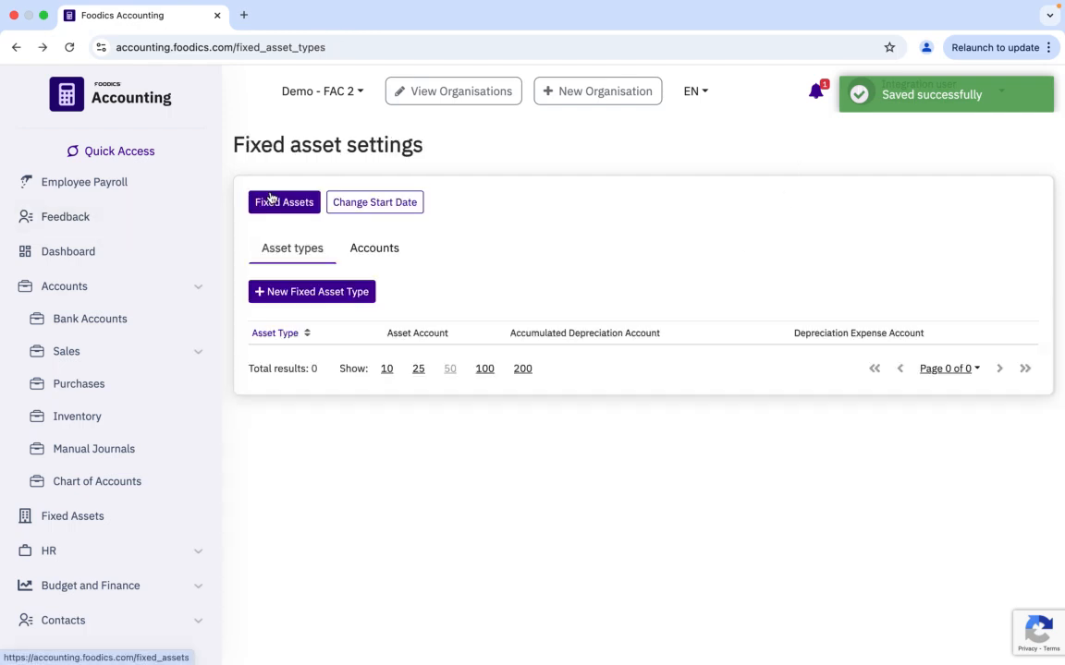
# - Review the disposal accounts and the Equipment type's options, ending on the list of draft fixed assets
pyautogui.click(374, 252)
pyautogui.click(296, 251)
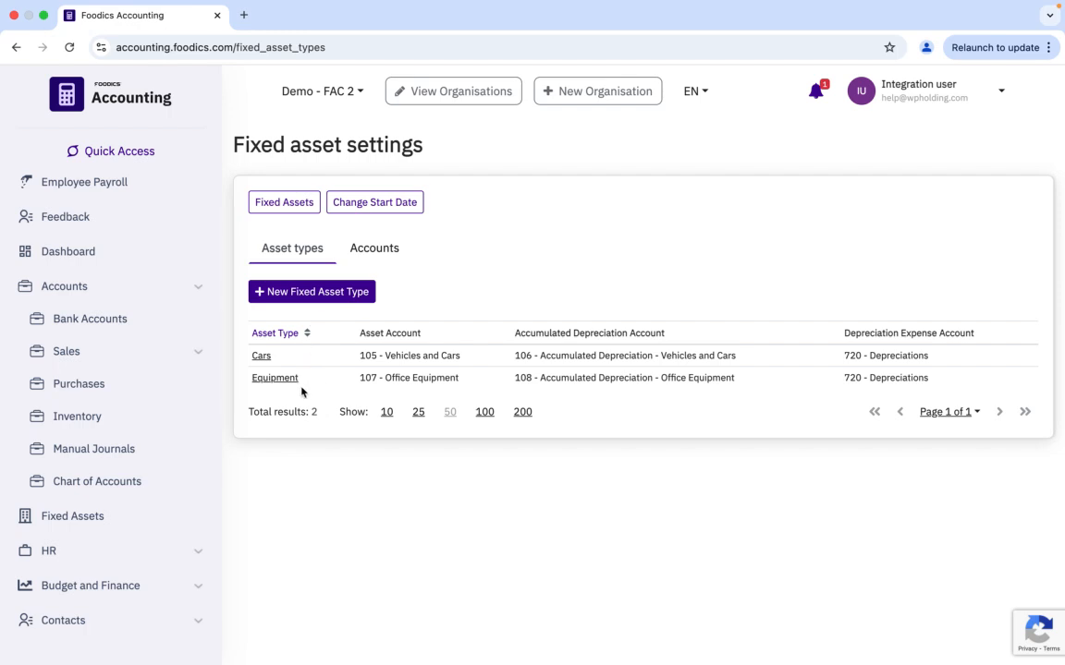
pyautogui.click(275, 380)
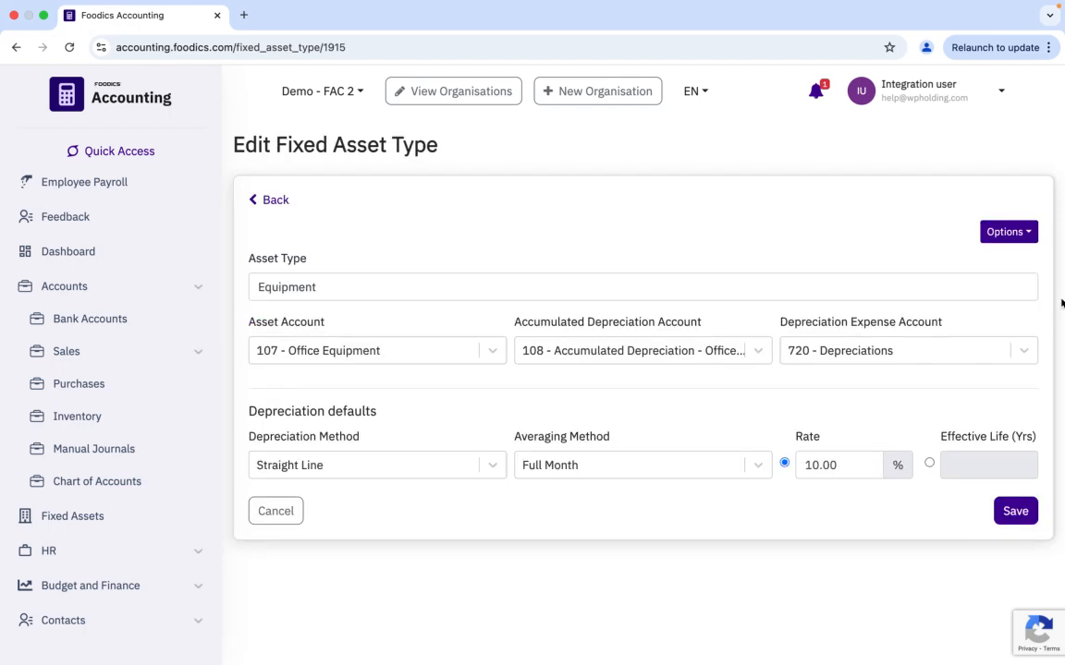
pyautogui.click(1006, 232)
pyautogui.click(824, 214)
pyautogui.click(257, 200)
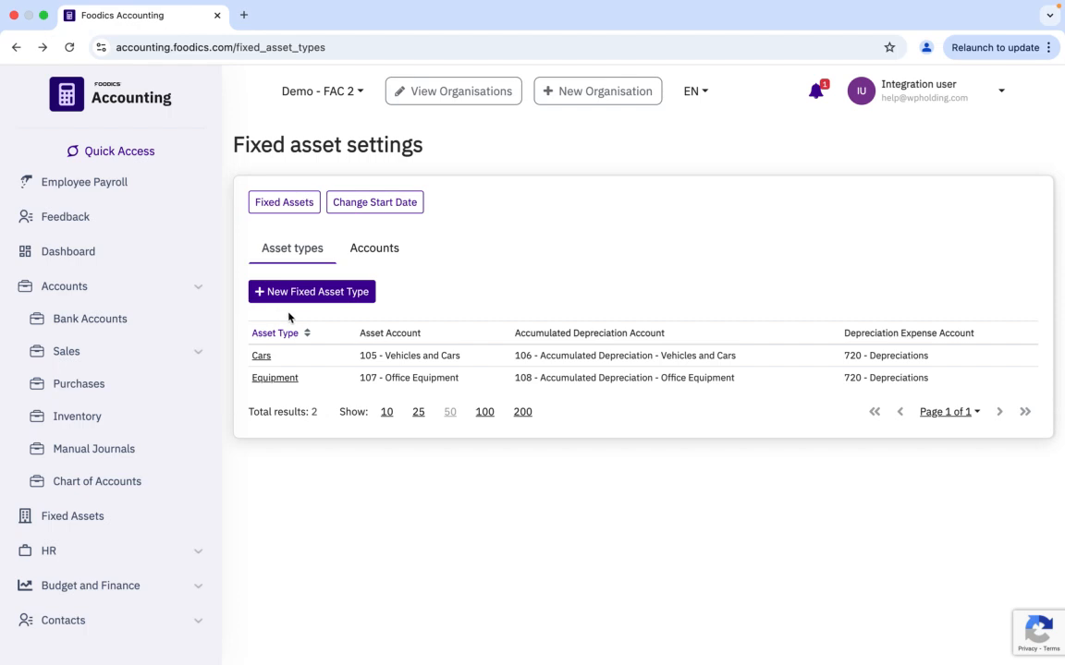
pyautogui.click(280, 206)
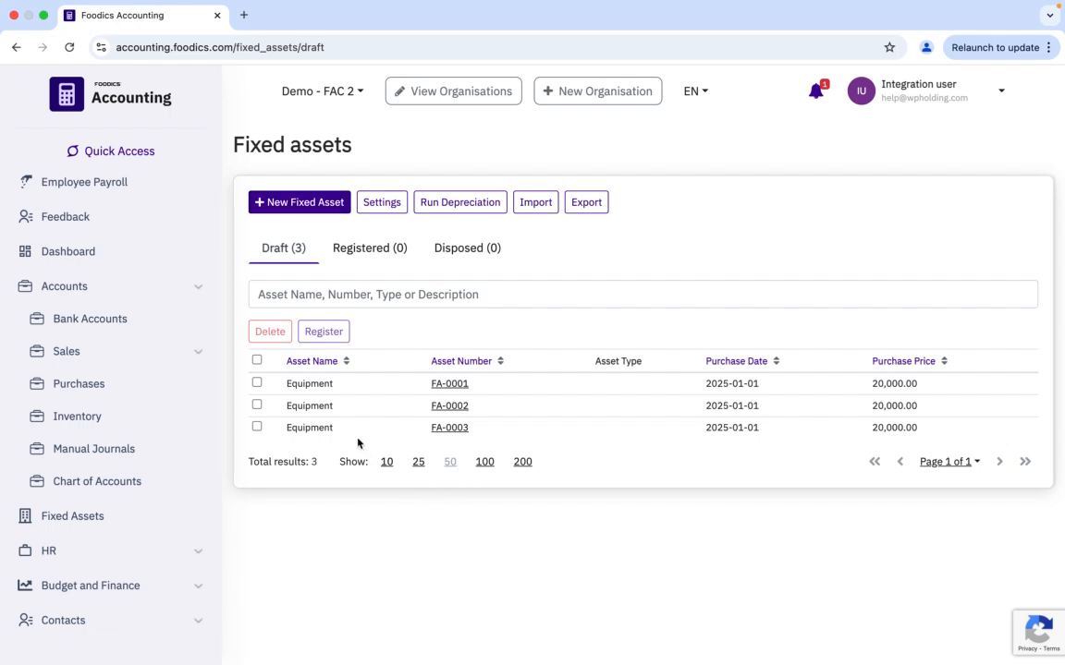
# - Open draft asset FA-0001 for editing and set its warranty expiry to 04/02/2025
pyautogui.click(452, 388)
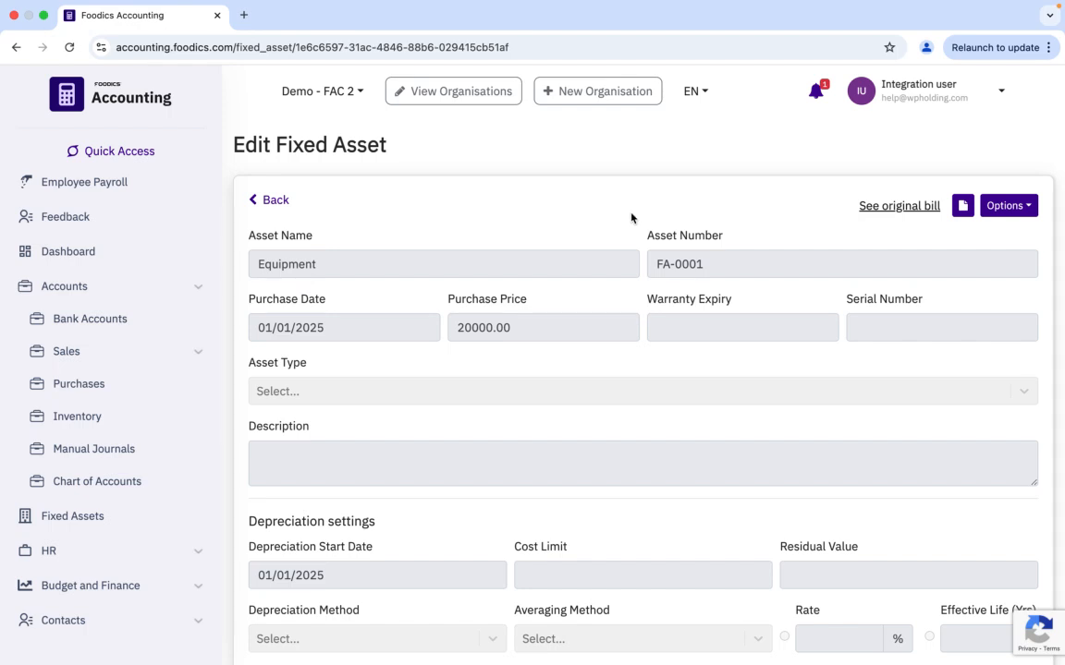
pyautogui.click(1029, 206)
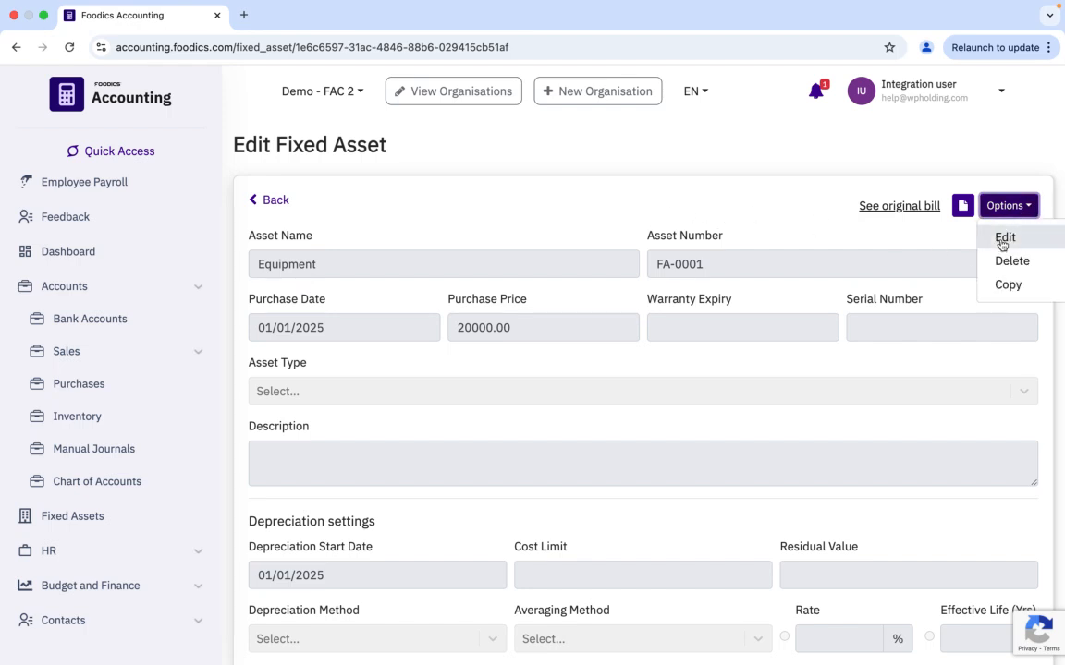
pyautogui.click(1004, 238)
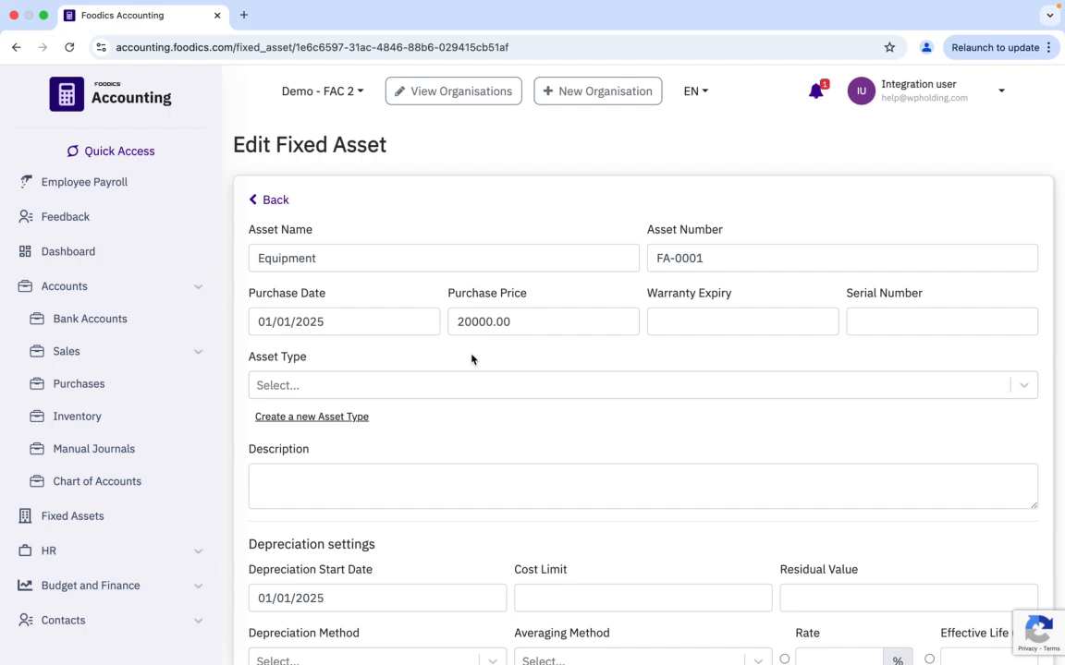
pyautogui.scroll(-1, 476, 357)
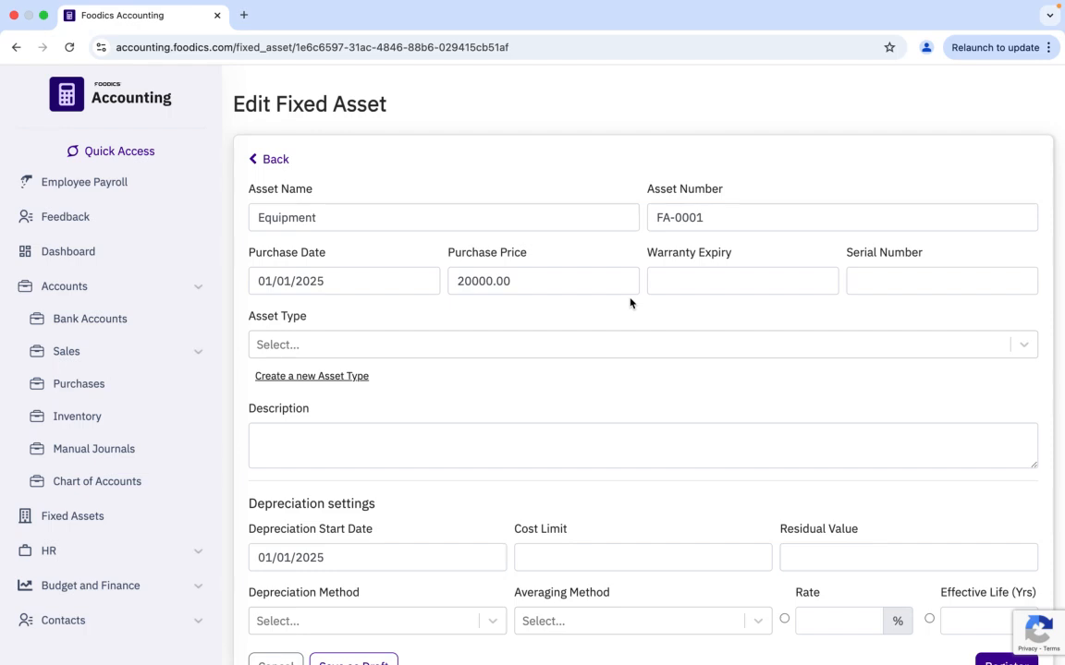
pyautogui.click(690, 277)
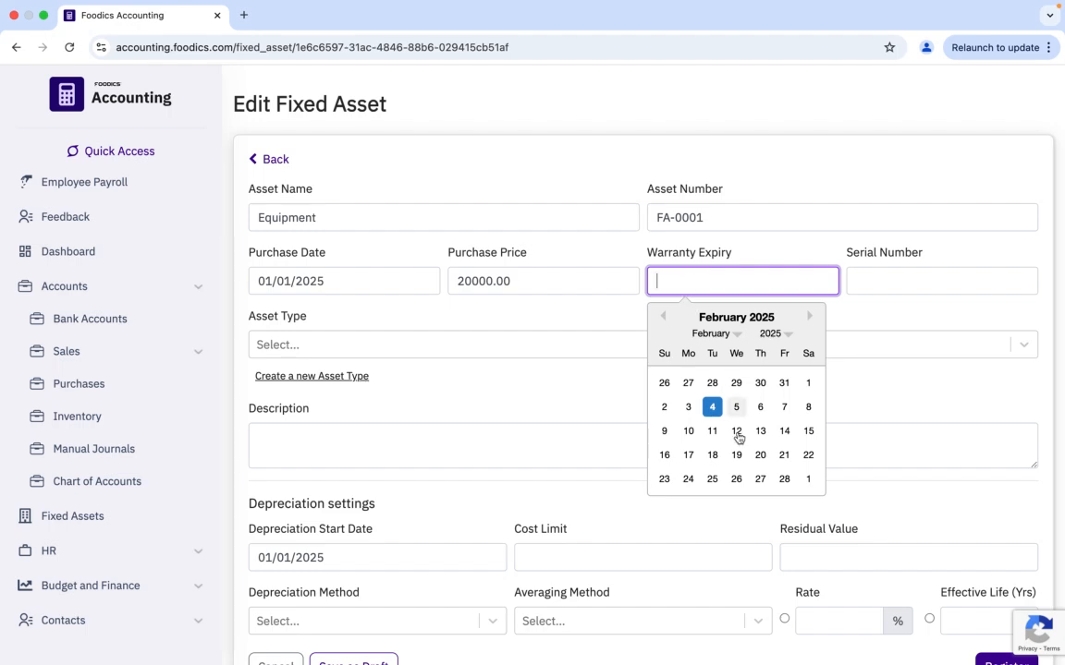
pyautogui.click(711, 404)
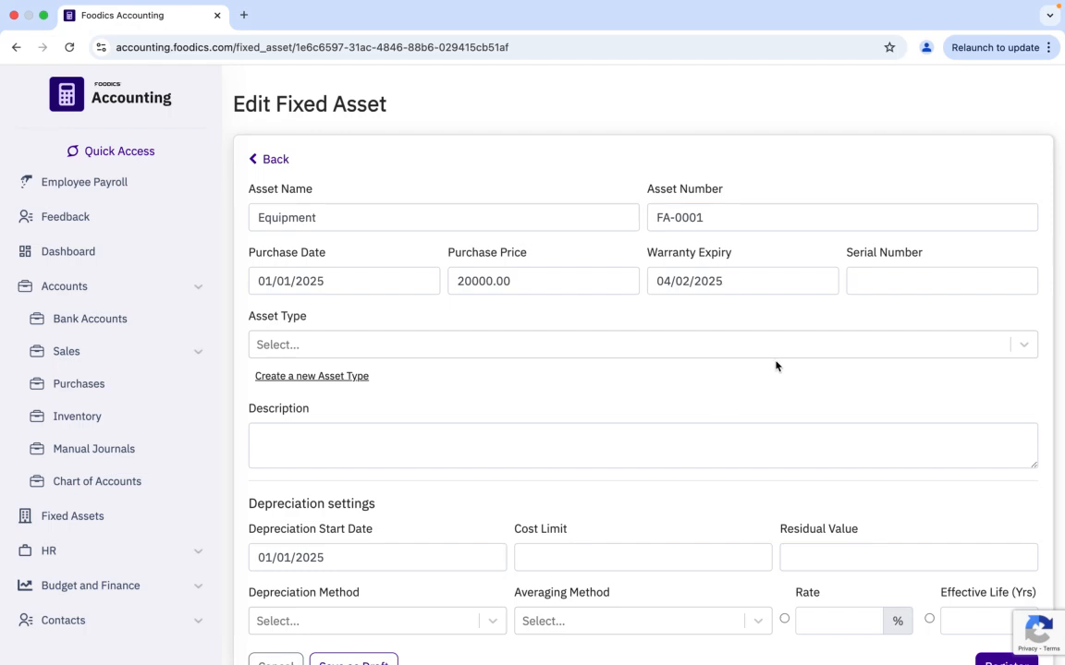
# - Assign the Equipment asset type to FA-0001 and enter "Office Equipment" as its description
pyautogui.scroll(-1, 670, 349)
pyautogui.click(710, 304)
pyautogui.click(354, 370)
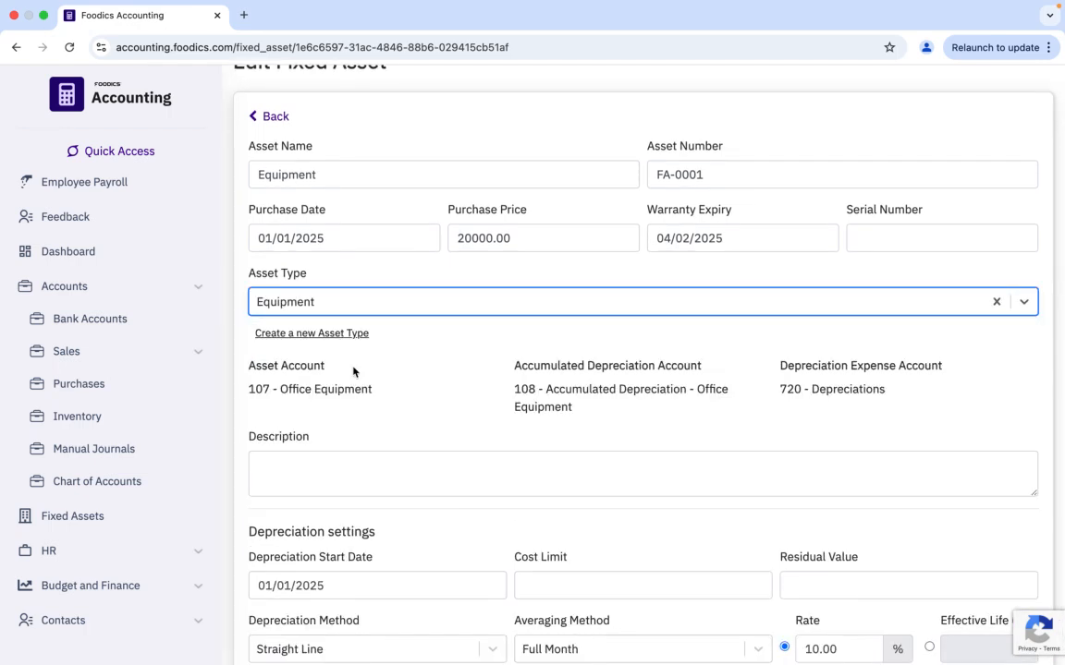
pyautogui.scroll(-2, 409, 416)
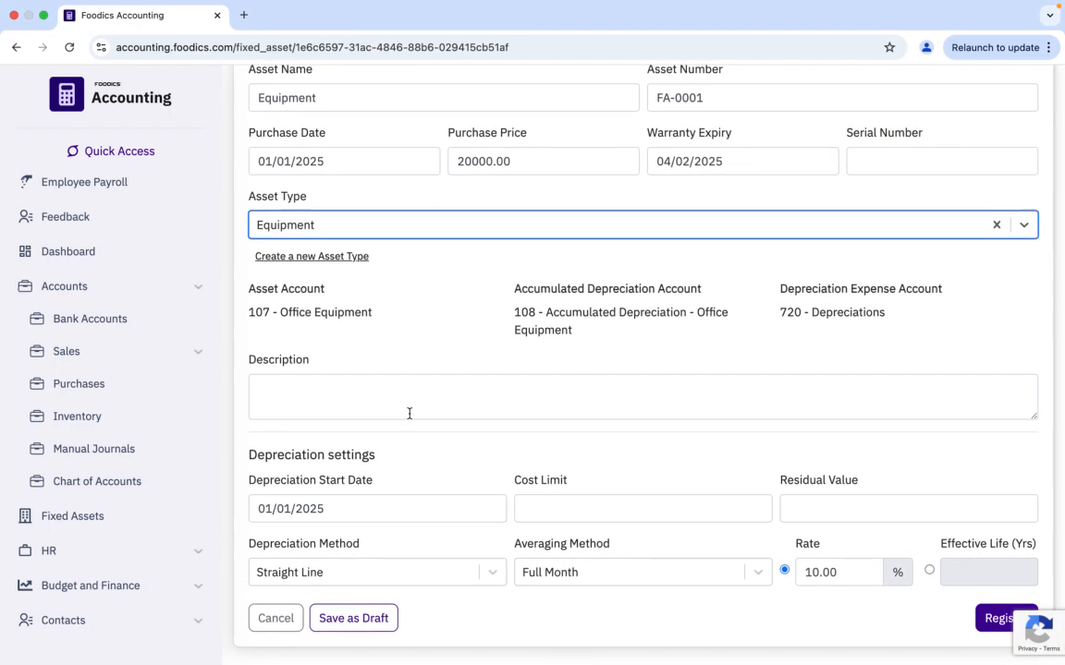
pyautogui.click(376, 395)
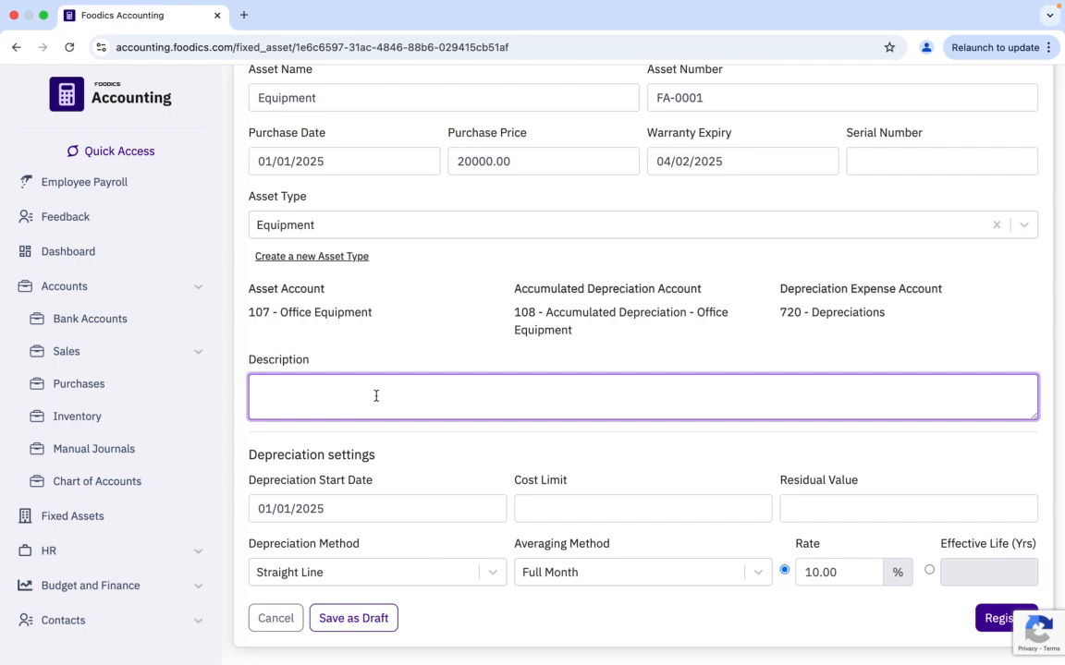
pyautogui.write('Office Equipment')
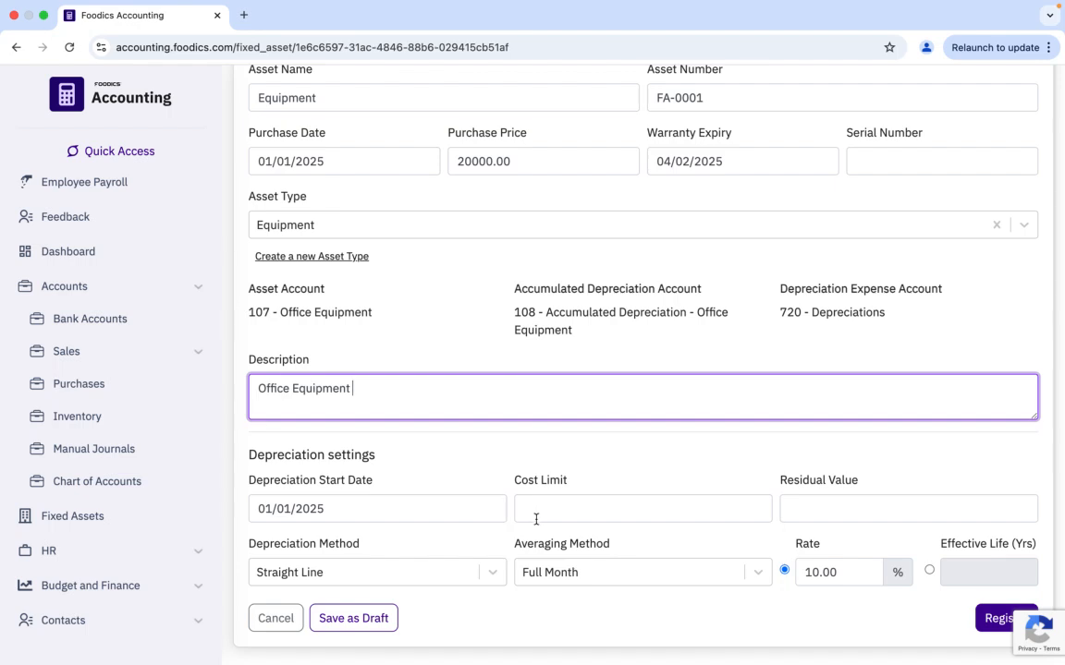
pyautogui.click(555, 507)
pyautogui.click(682, 458)
pyautogui.scroll(-1, 676, 485)
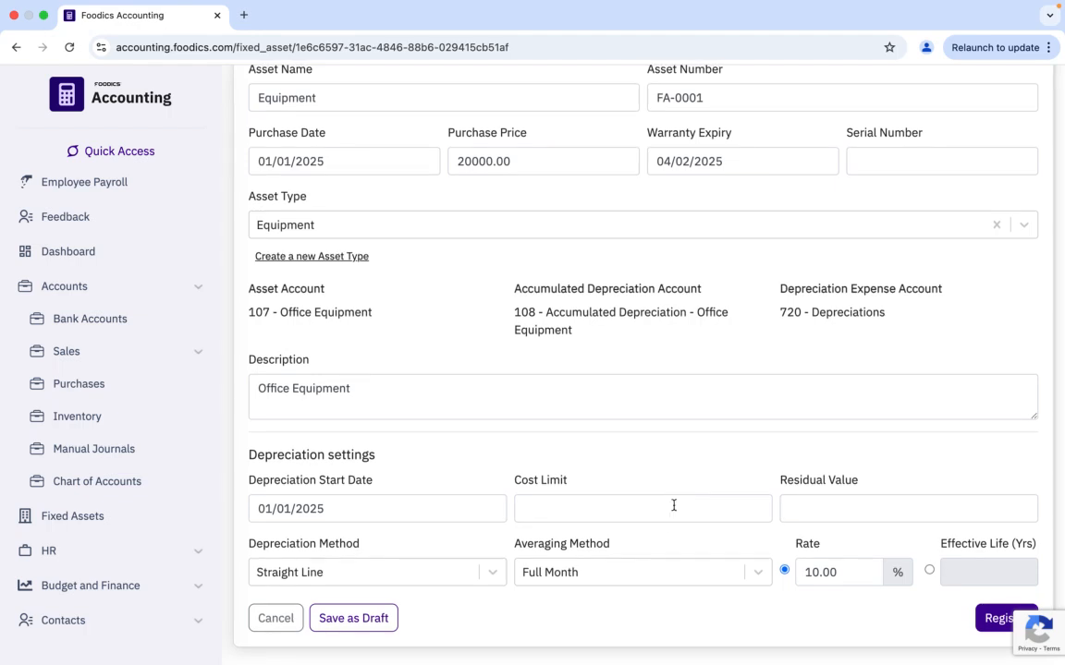
# - Check the completed details of FA-0001, register the asset and return to the fixed assets list
pyautogui.scroll(5, 672, 504)
pyautogui.scroll(-3, 667, 536)
pyautogui.scroll(3, 668, 540)
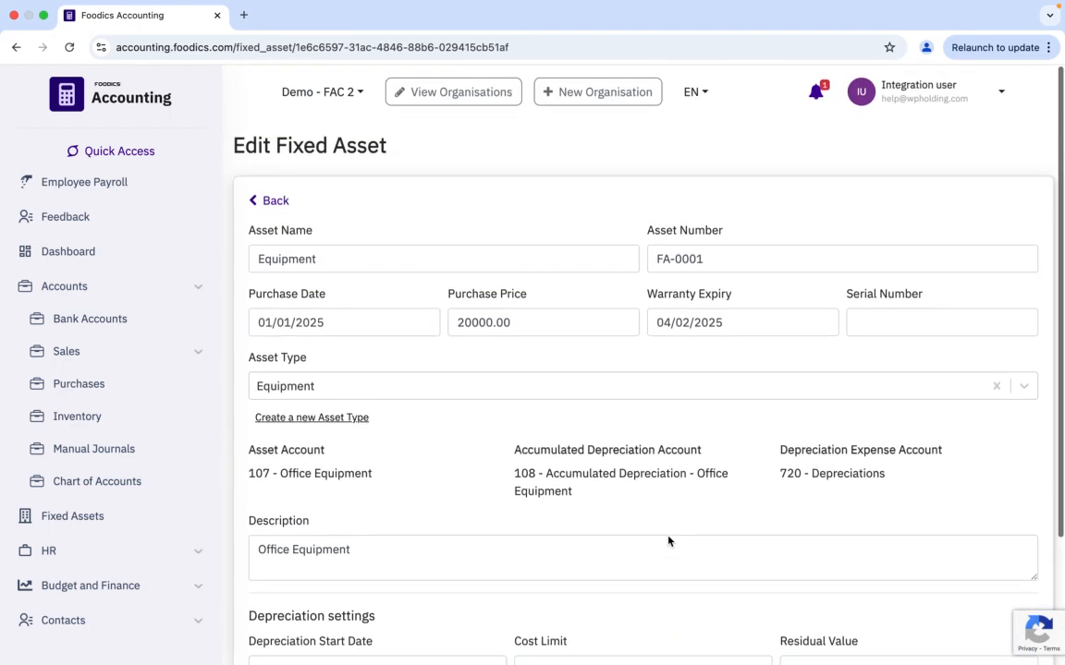
pyautogui.scroll(-3, 667, 536)
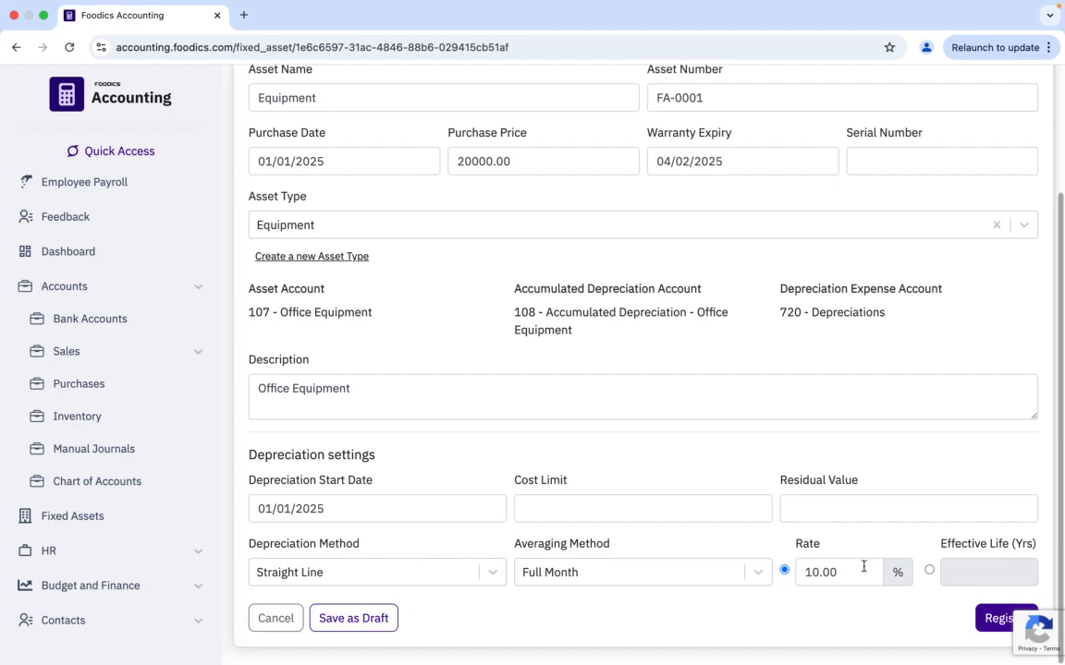
pyautogui.click(994, 621)
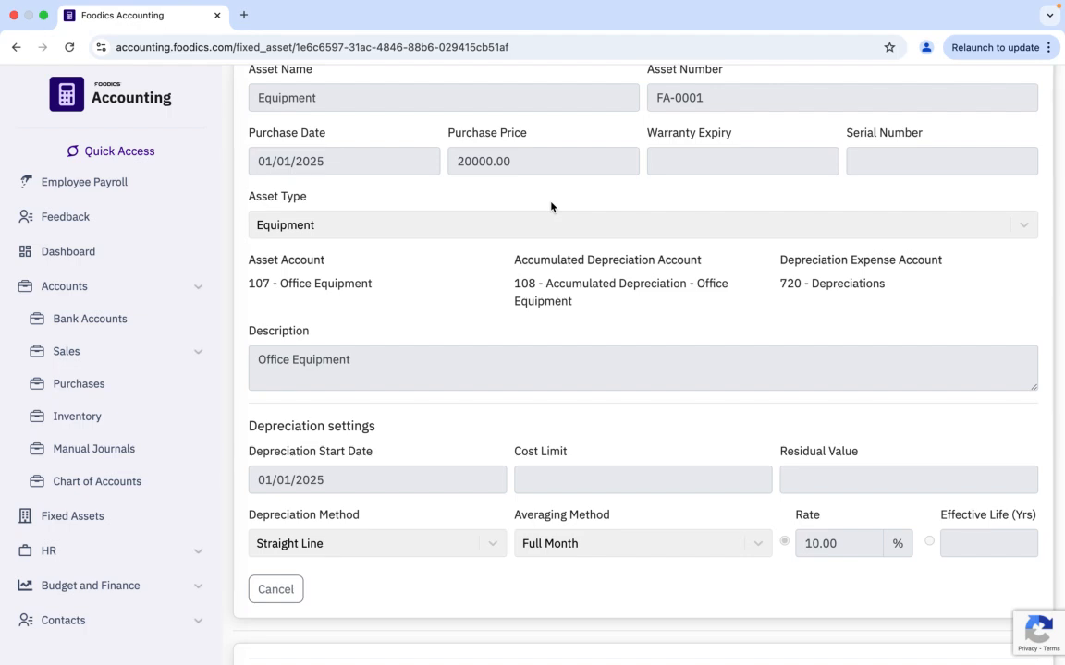
pyautogui.scroll(3, 551, 207)
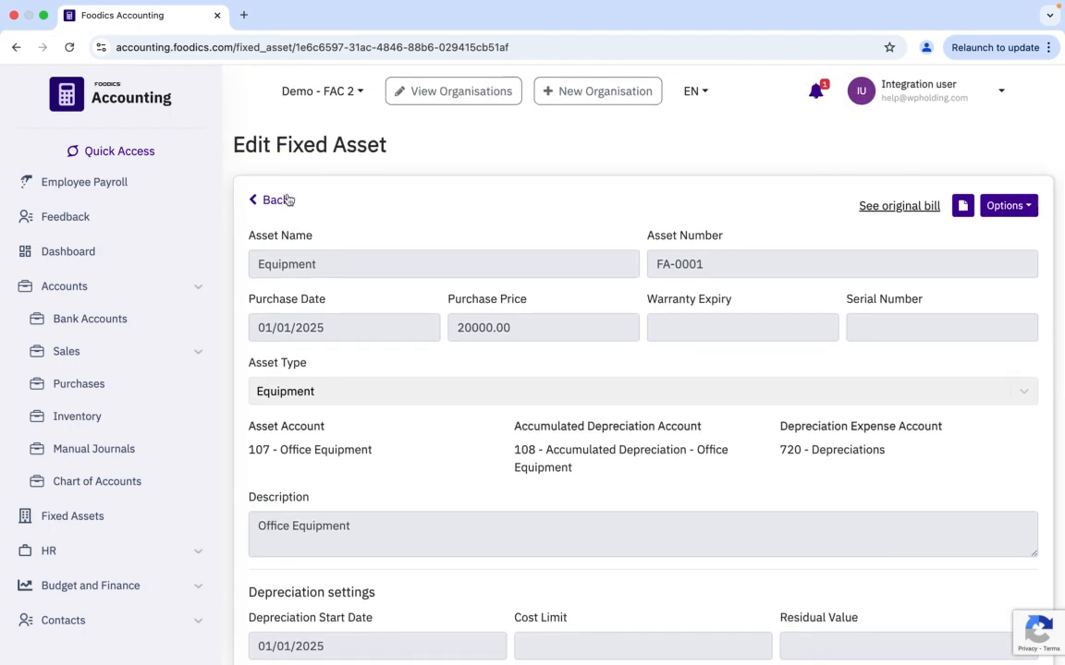
pyautogui.click(280, 201)
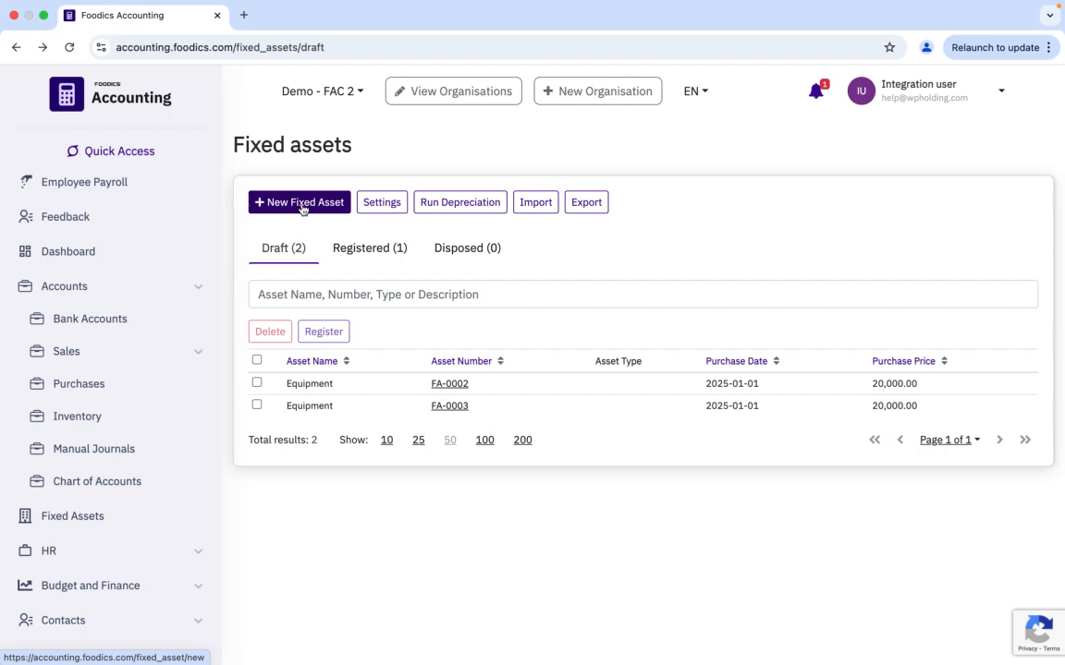
# - Start a new fixed asset from the fixed assets list and name it Cars
pyautogui.click(72, 518)
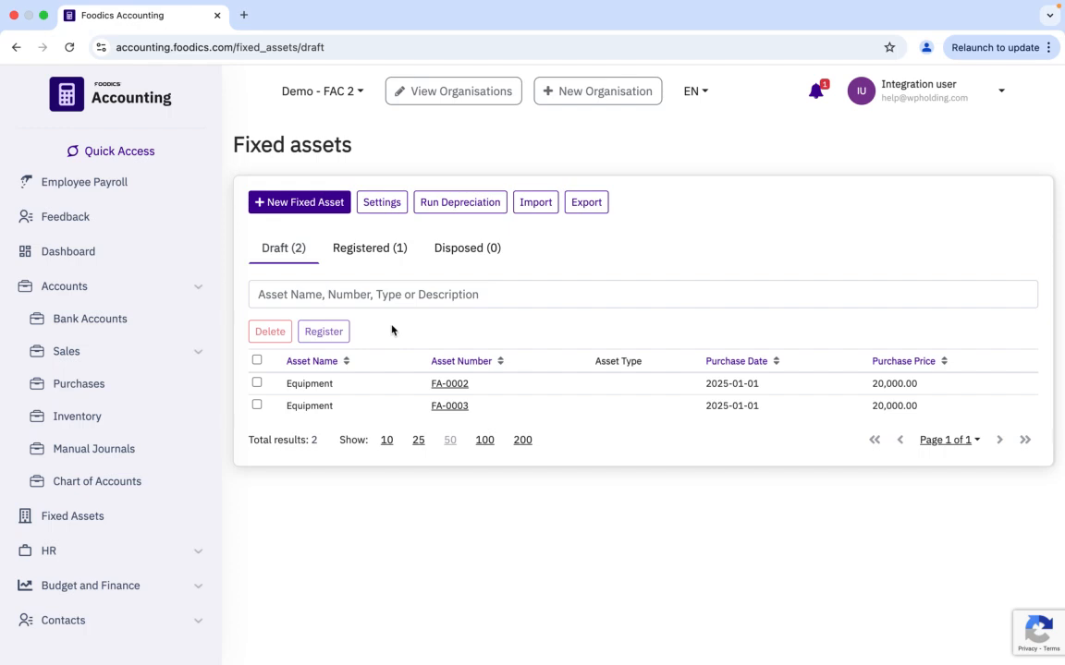
pyautogui.click(309, 206)
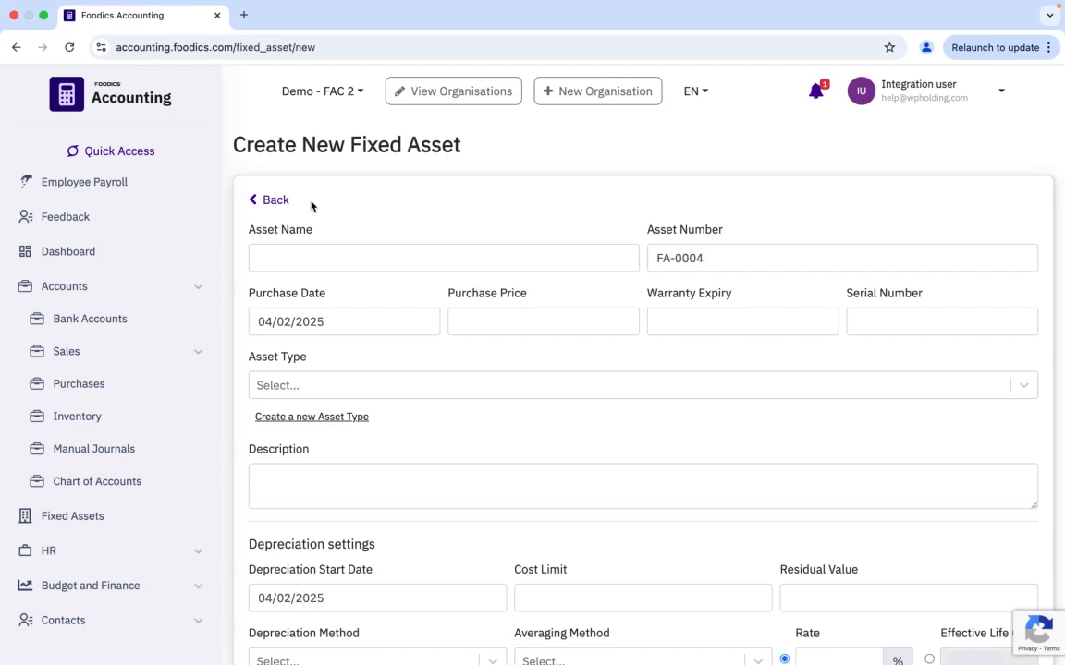
pyautogui.click(322, 262)
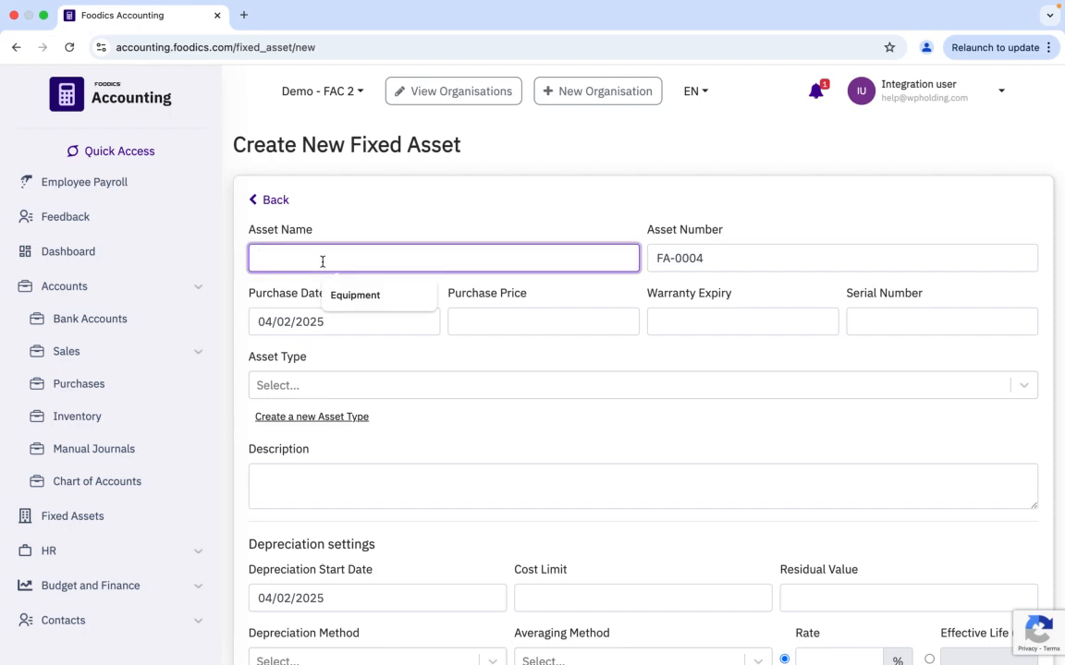
pyautogui.write('Cars')
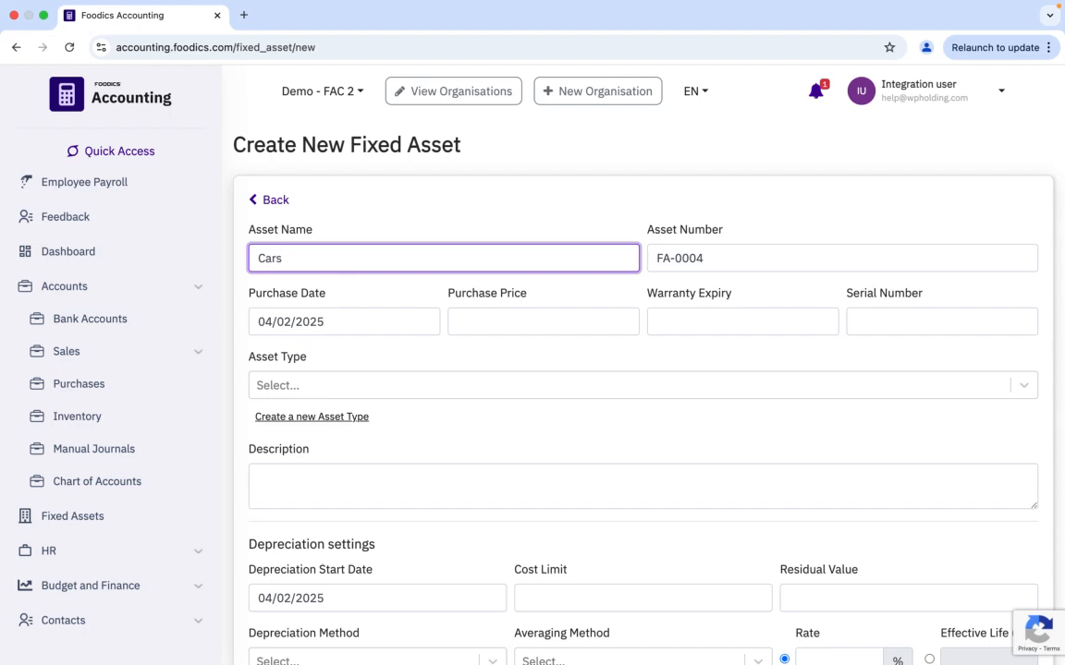
pyautogui.click(599, 228)
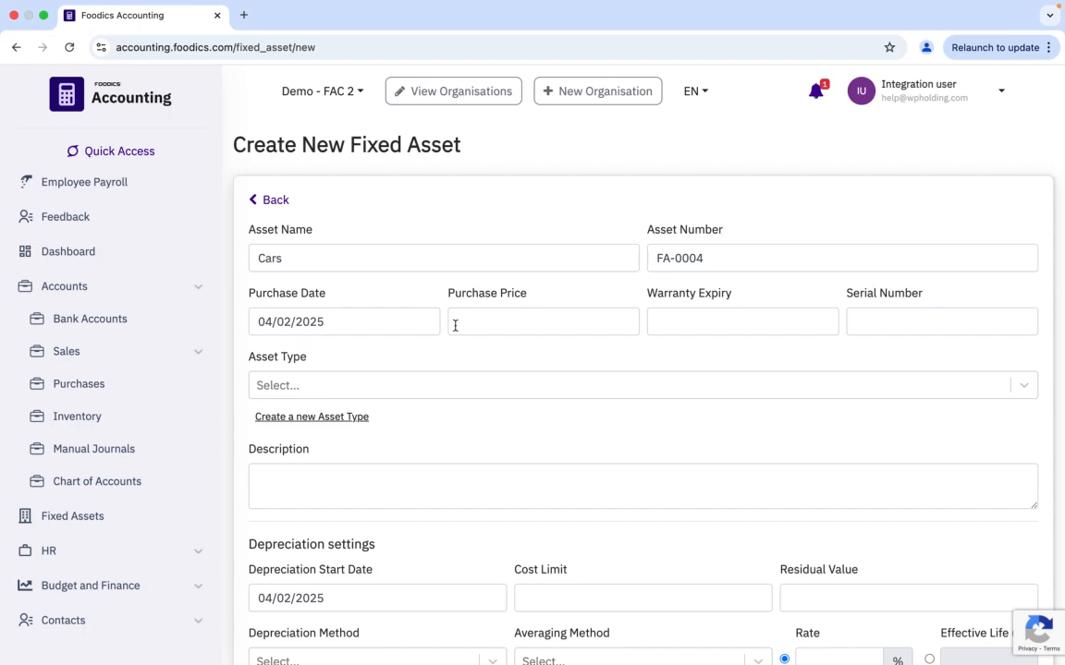
# - Change the year of the Cars asset's purchase date to 2024
pyautogui.click(333, 321)
pyautogui.press('BackSpace')
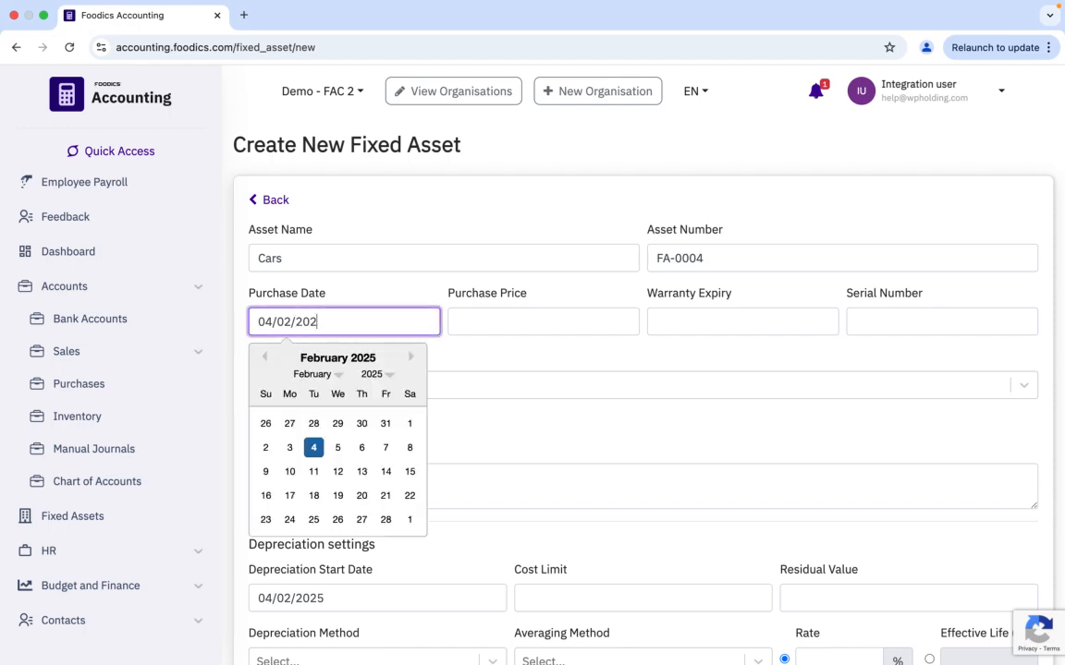
pyautogui.write('4')
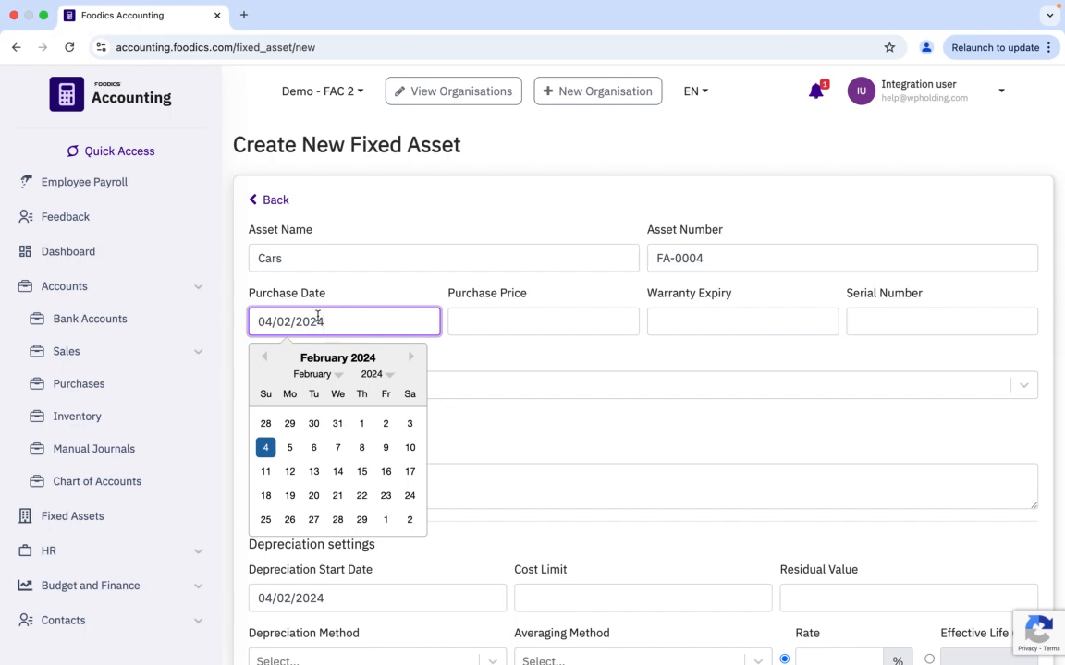
pyautogui.press('Left')
pyautogui.press('Left')
pyautogui.press('Left')
pyautogui.press('Left')
pyautogui.press('Left')
pyautogui.press('BackSpace')
pyautogui.click(270, 322)
pyautogui.press('BackSpace')
pyautogui.write('1')
pyautogui.click(387, 296)
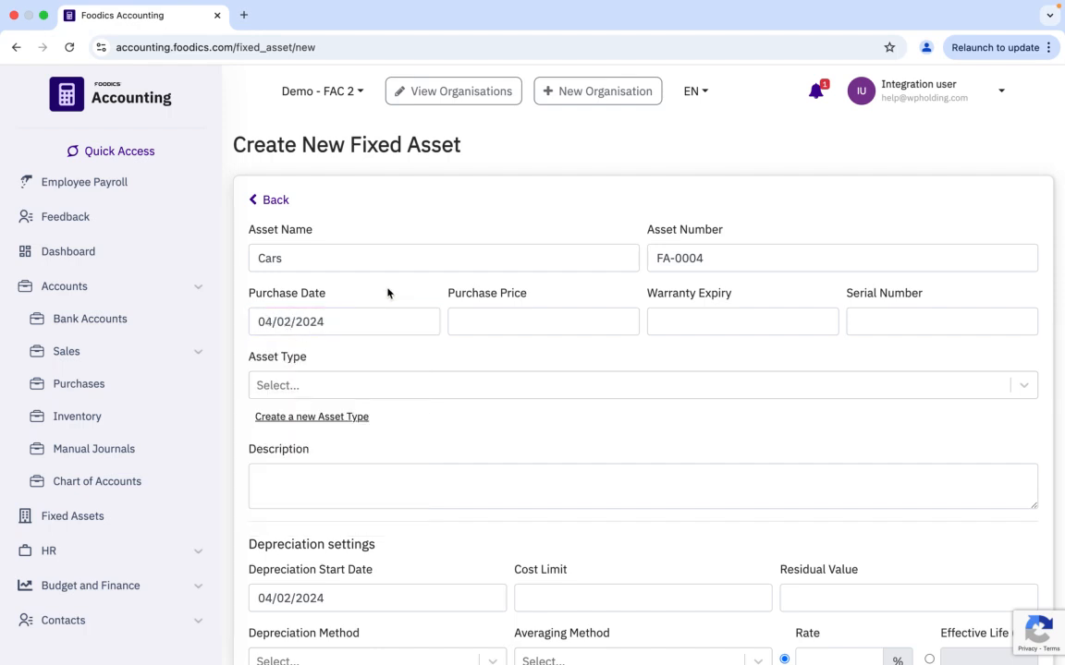
# - Change the month and day of the purchase date so that it reads 01/01/2024
pyautogui.click(292, 322)
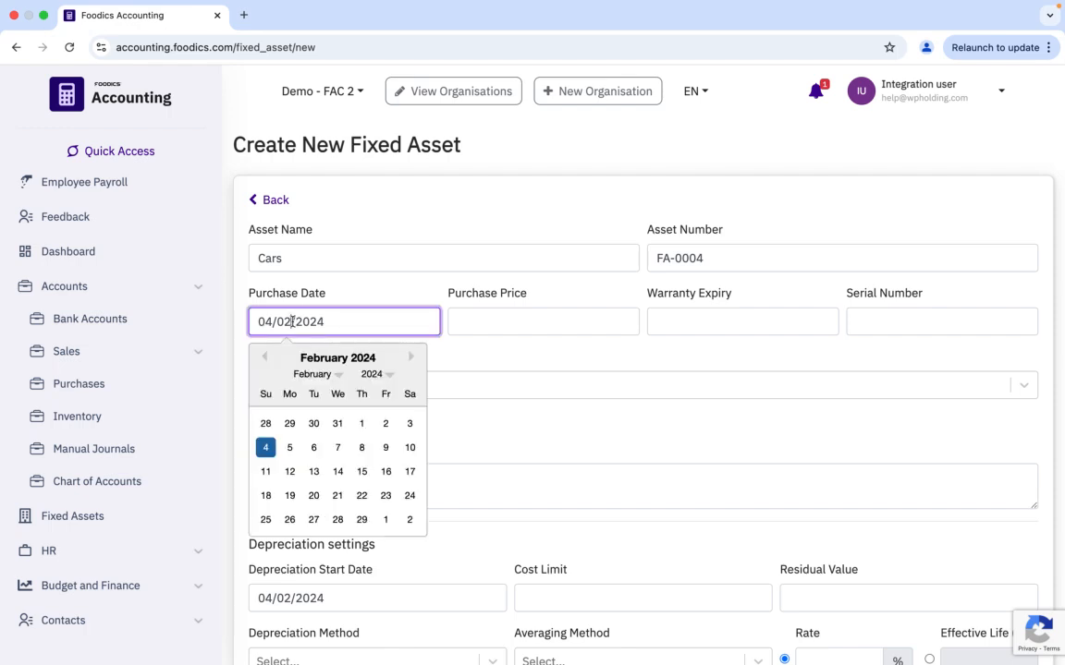
pyautogui.press('BackSpace')
pyautogui.write('1')
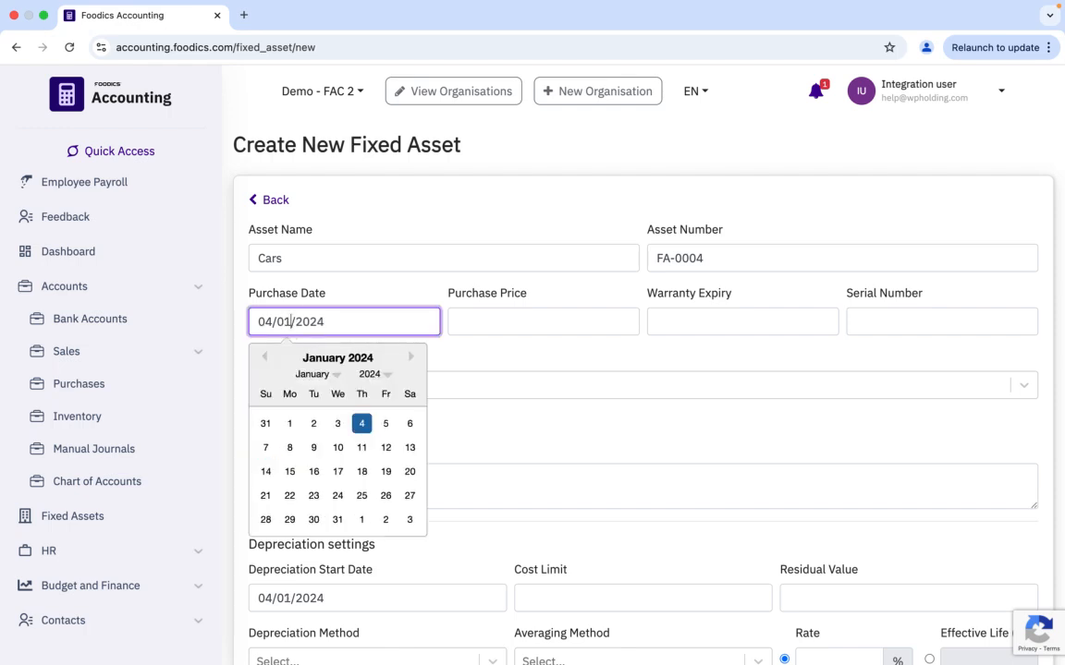
pyautogui.click(274, 321)
pyautogui.press('BackSpace')
pyautogui.write('1')
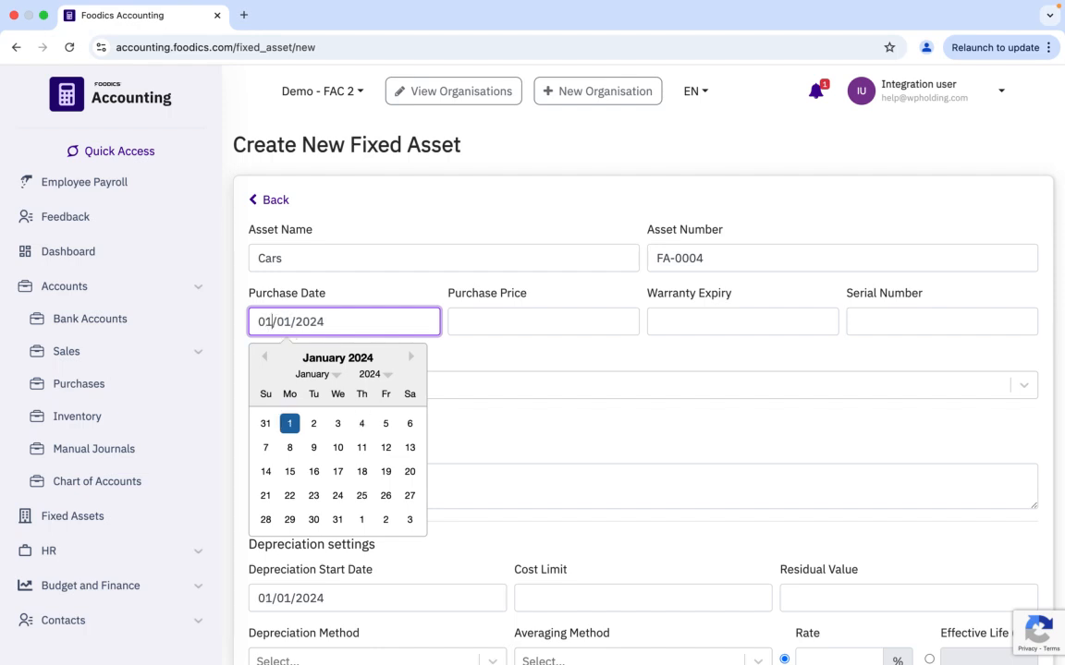
pyautogui.click(370, 292)
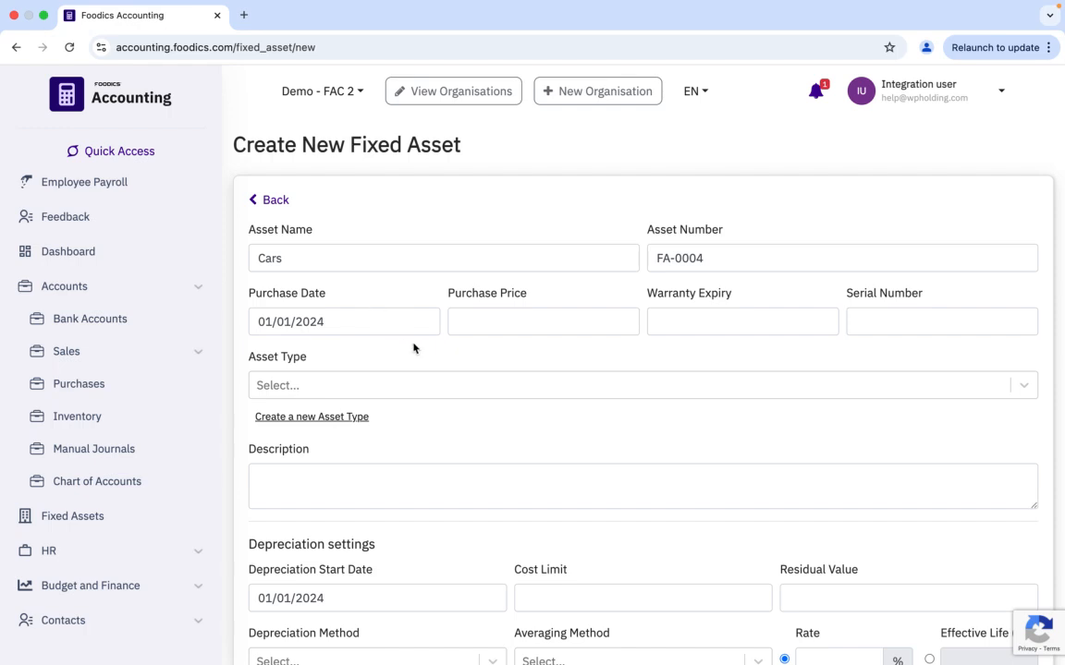
# - Set the new asset's purchase price to 8000 and assign it the Cars asset type
pyautogui.click(488, 323)
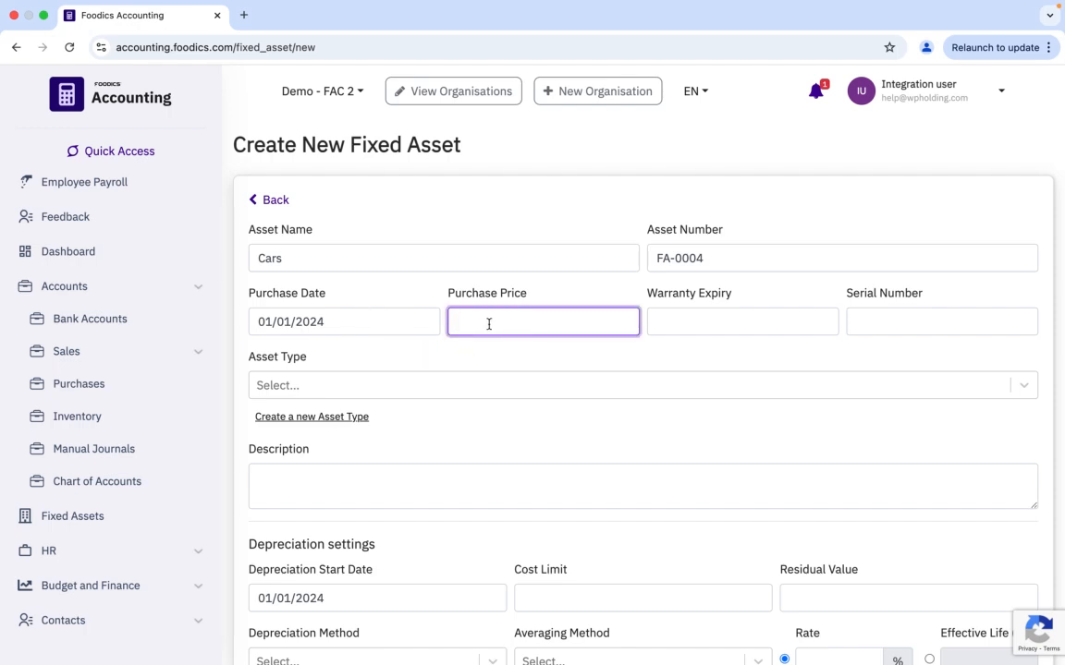
pyautogui.write('8000')
pyautogui.click(659, 349)
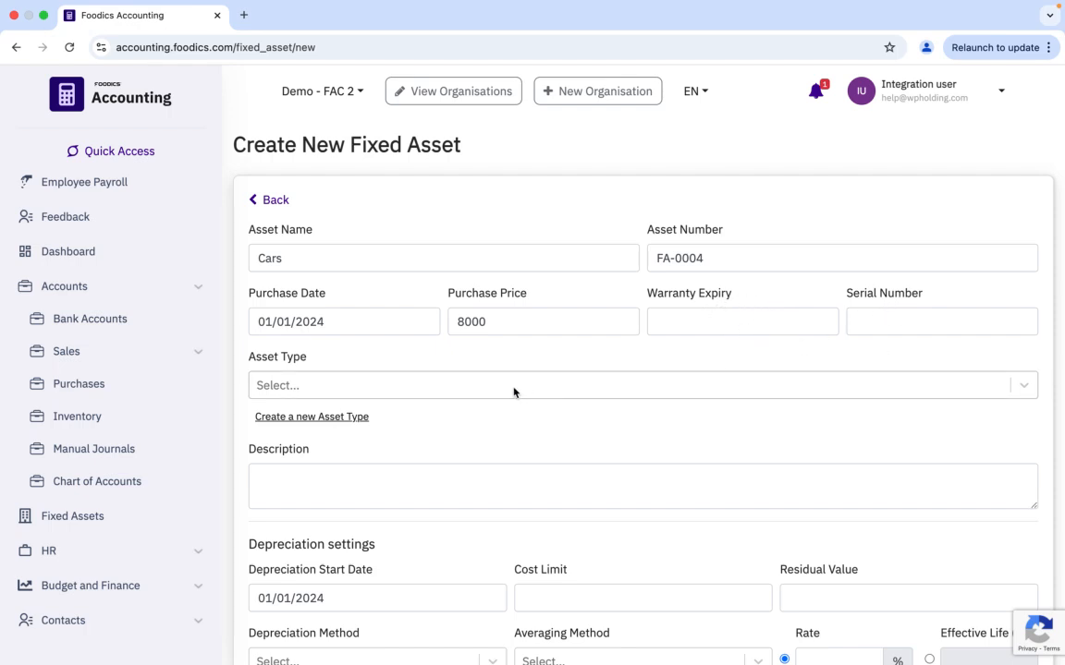
pyautogui.click(421, 394)
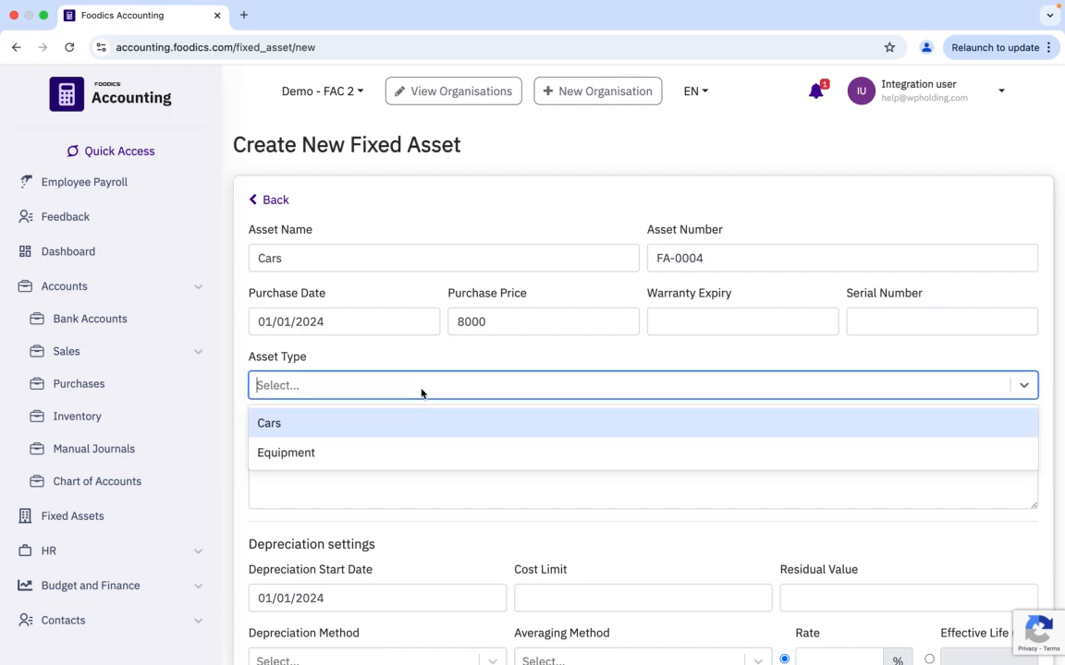
pyautogui.click(289, 427)
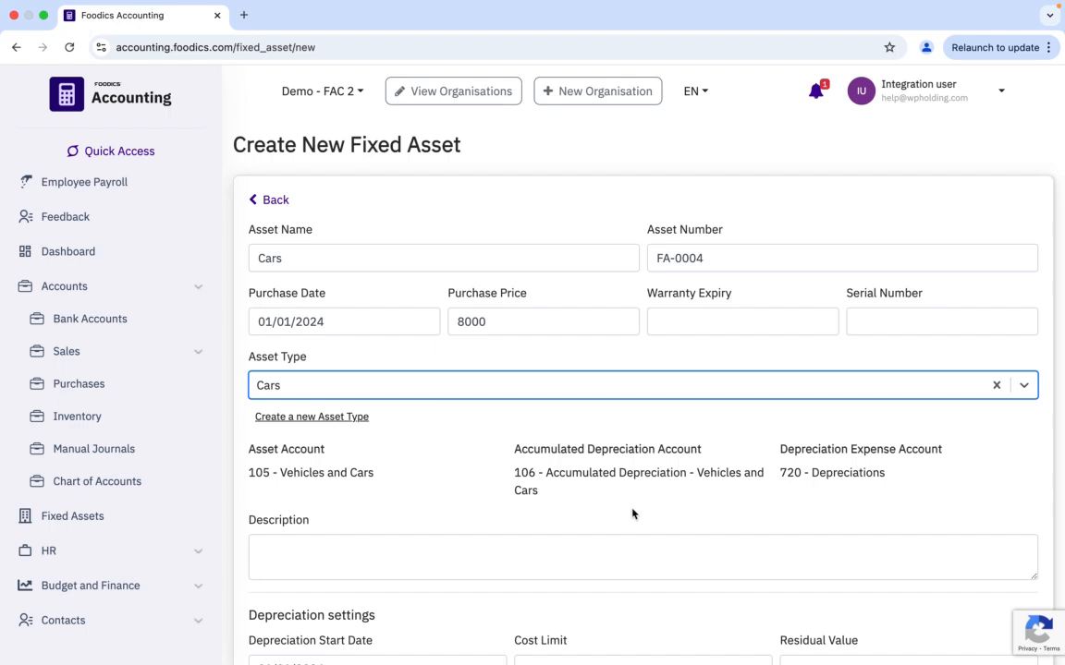
# - Enter "Cars" as the new asset's description and bring its depreciation settings into view
pyautogui.scroll(-1, 592, 514)
pyautogui.click(275, 455)
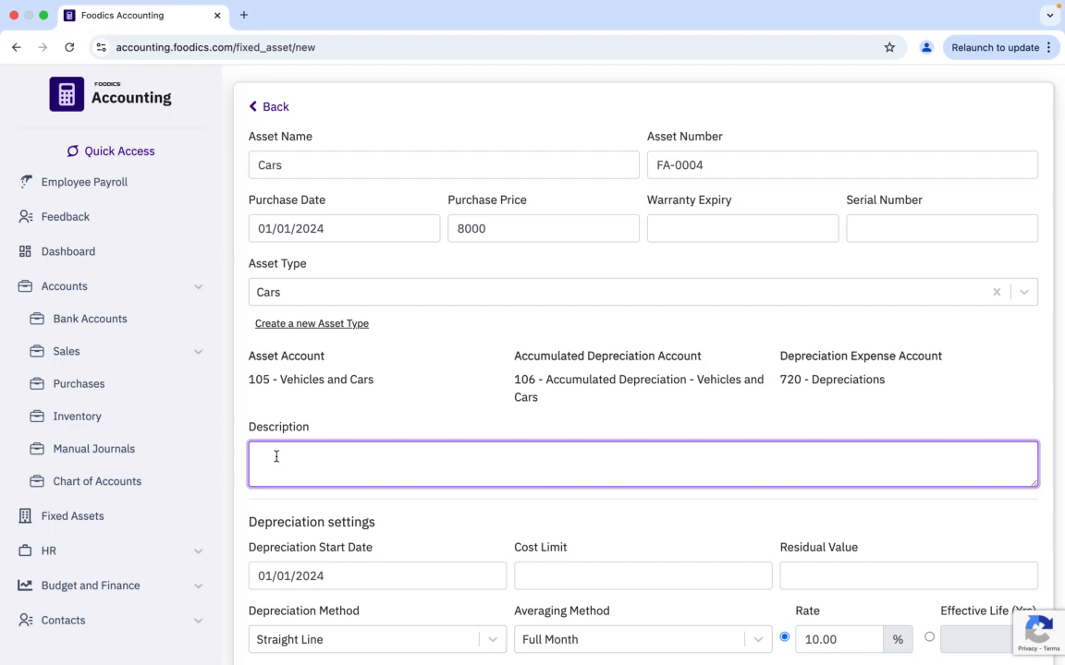
pyautogui.write('Cars')
pyautogui.click(395, 416)
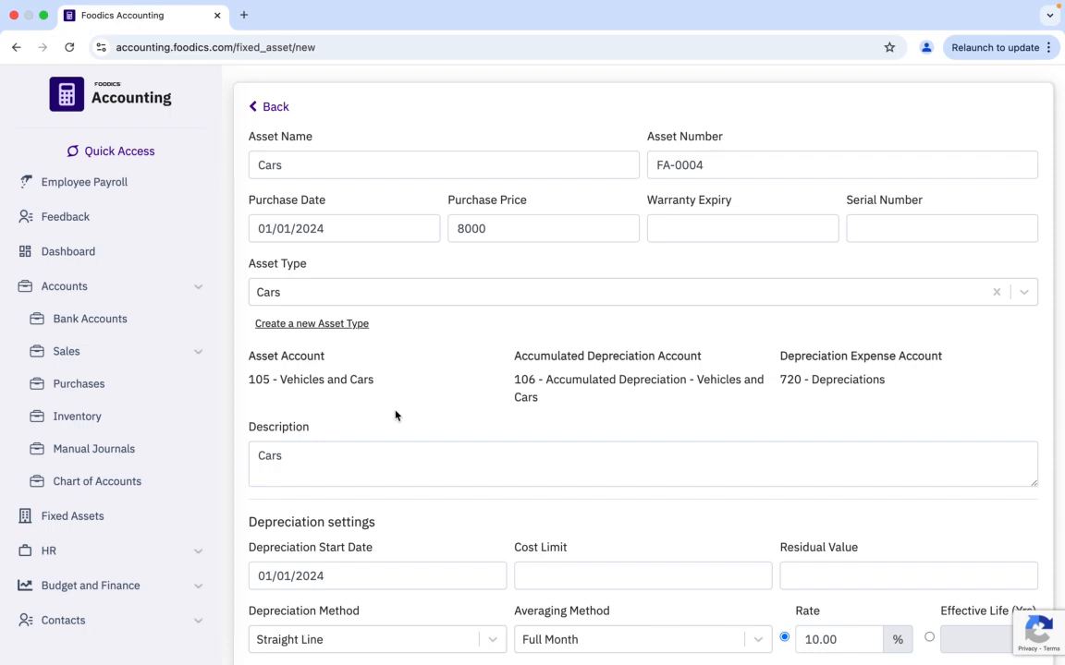
pyautogui.scroll(-5, 406, 475)
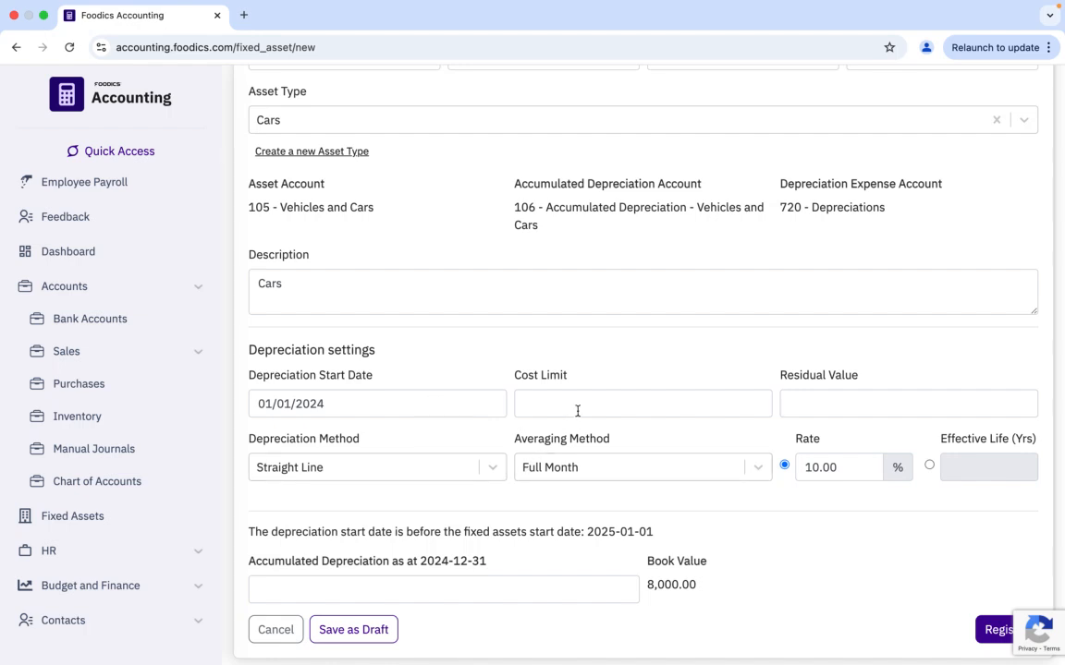
# - Enter 2000 as the accumulated depreciation as at 2024-12-31 and register the Cars asset
pyautogui.scroll(-1, 747, 569)
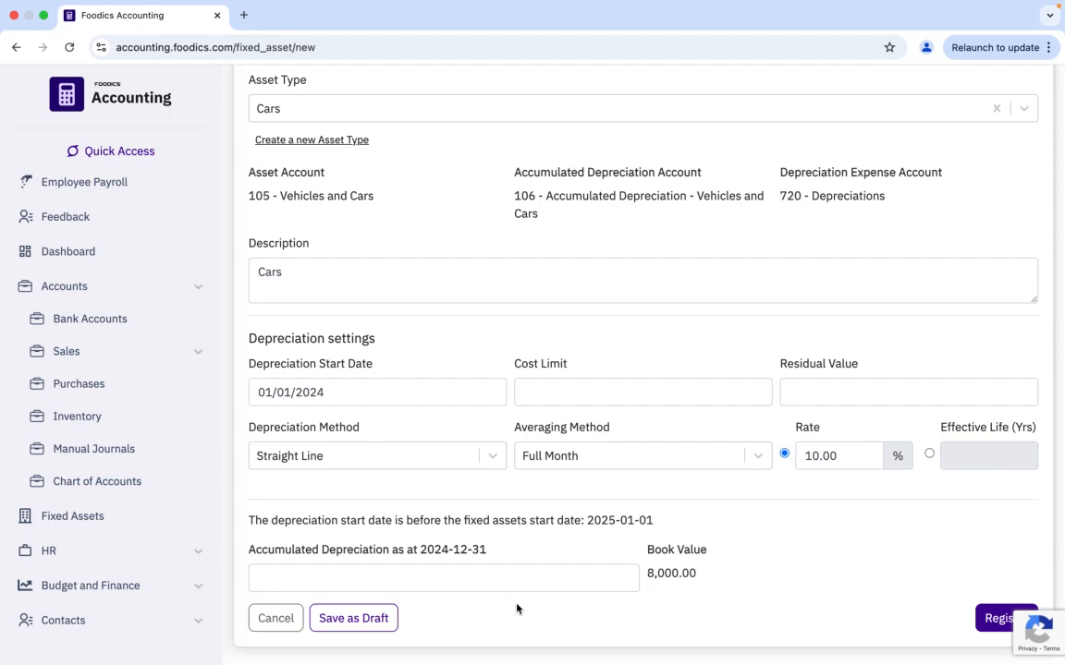
pyautogui.click(980, 624)
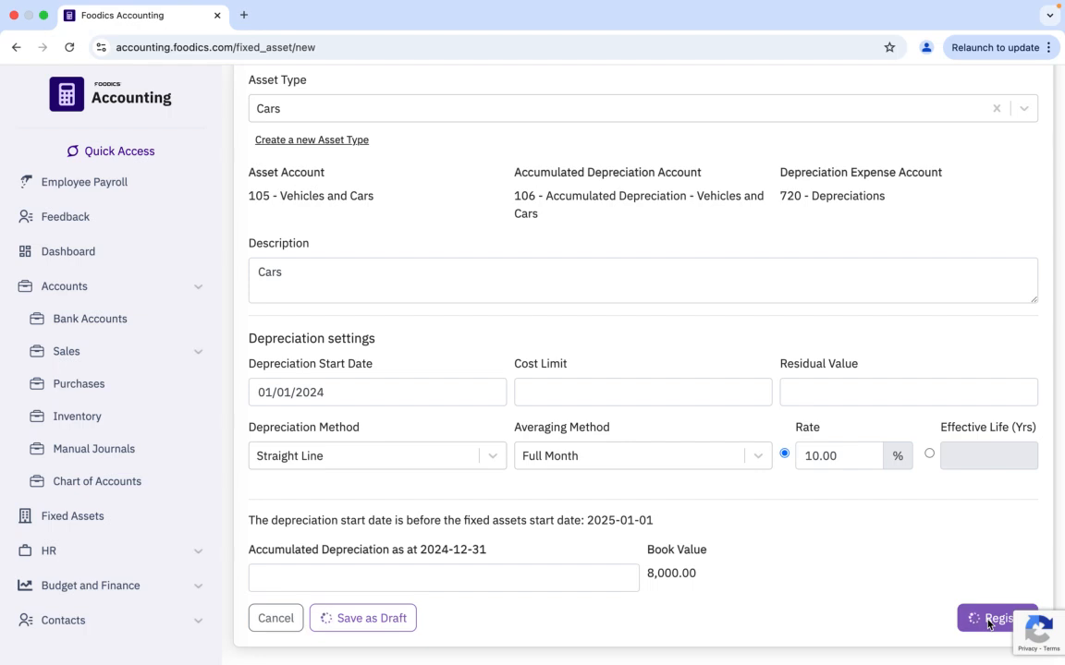
pyautogui.rightClick(871, 571)
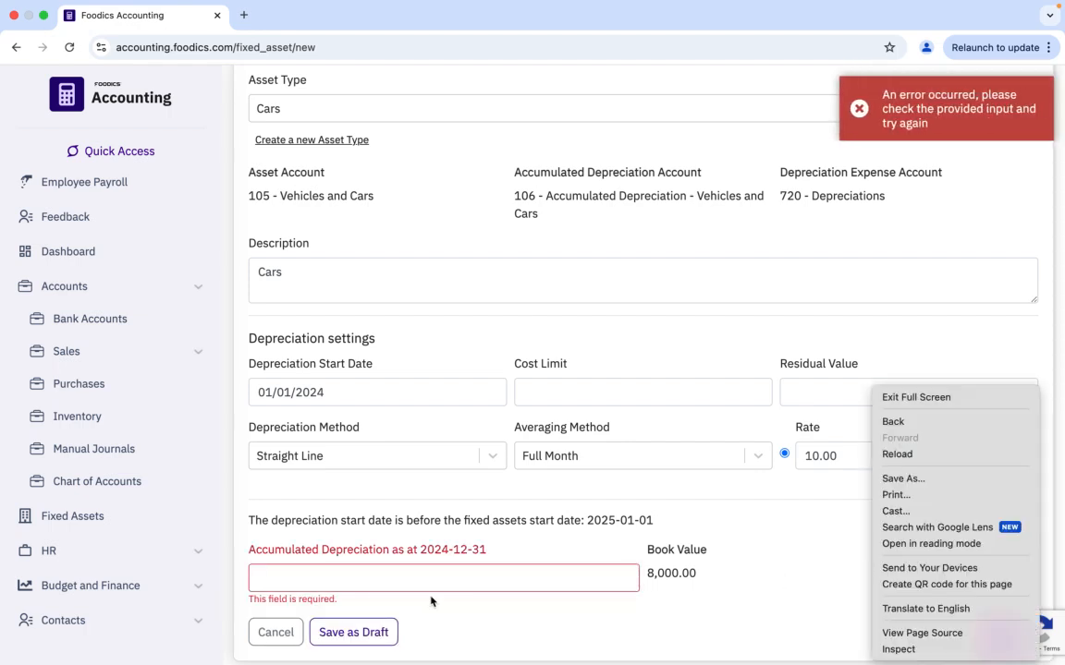
pyautogui.click(415, 574)
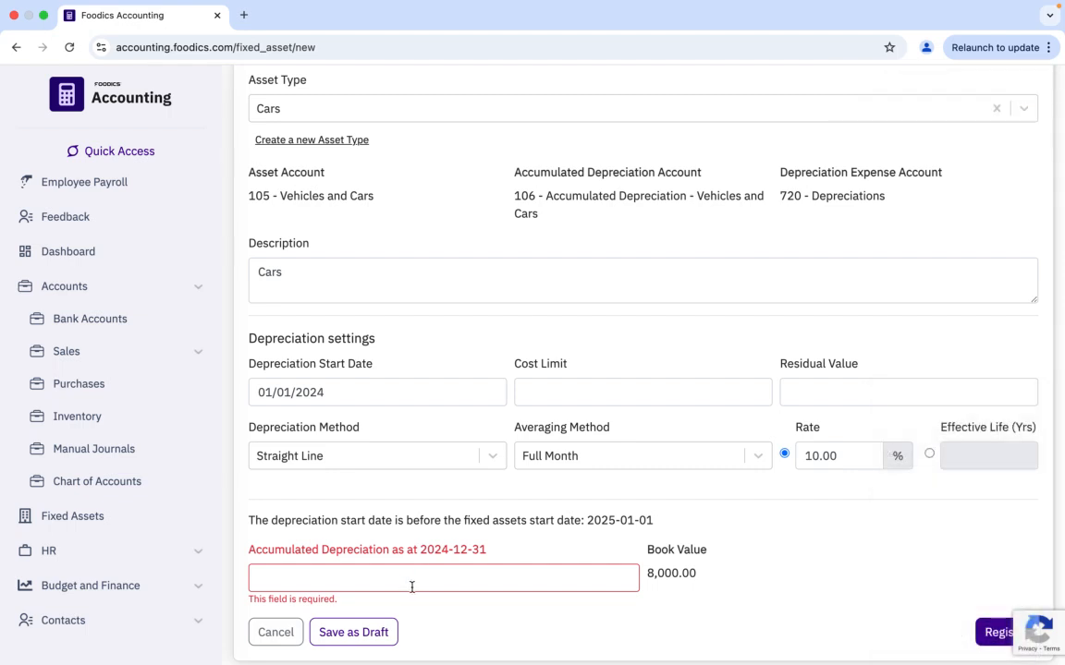
pyautogui.click(429, 581)
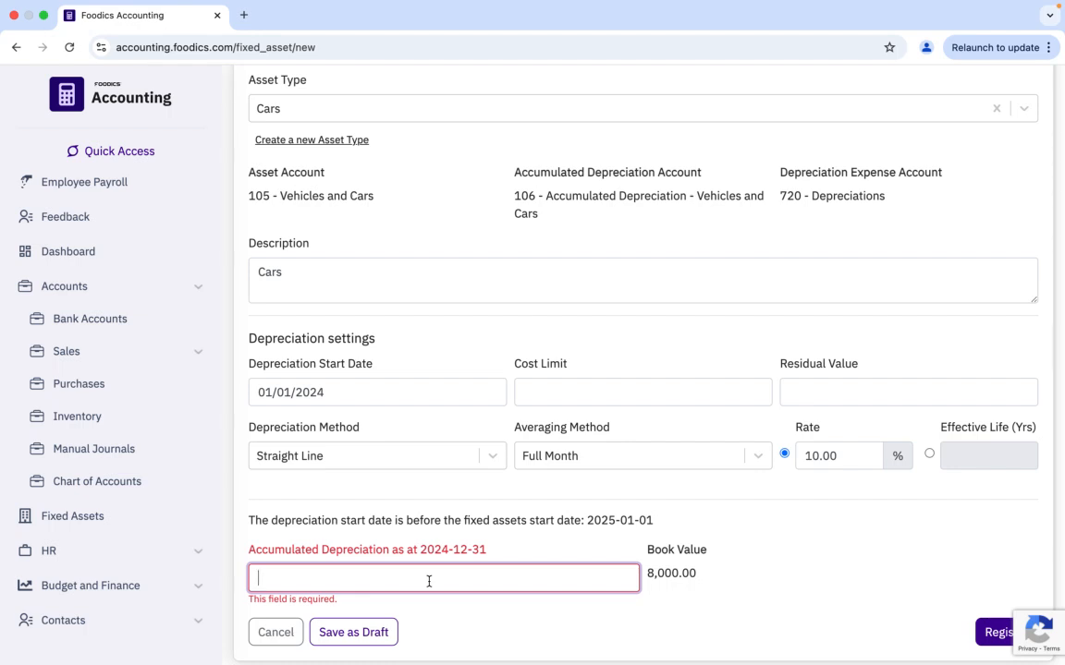
pyautogui.write('2000')
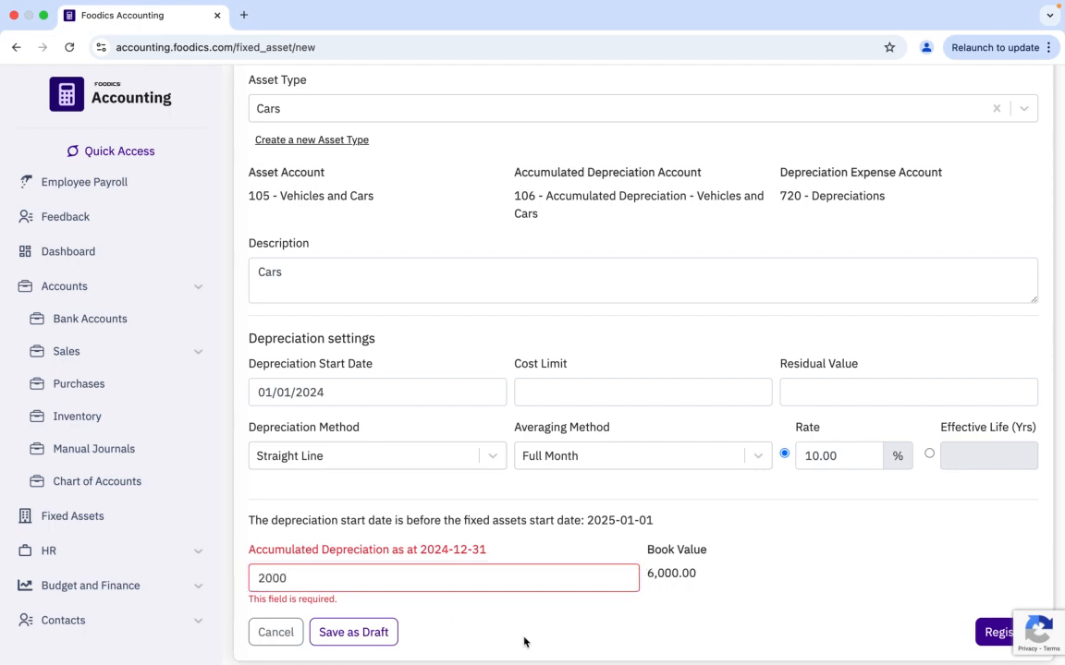
pyautogui.click(985, 636)
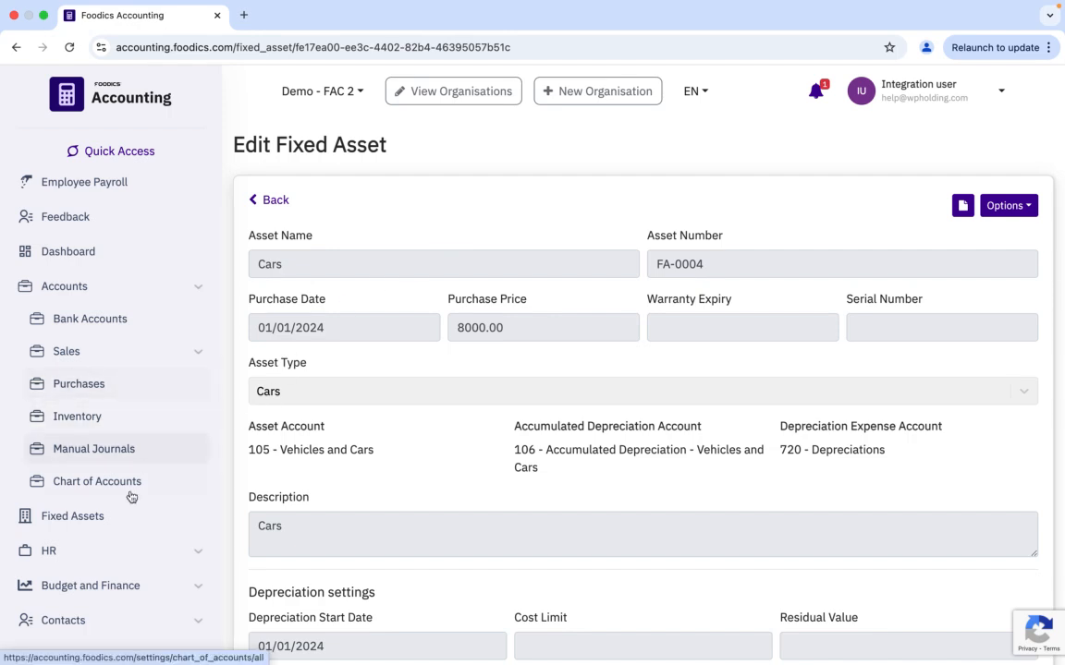
# - Run depreciation on the fixed assets for the period from 2025-01-01 to 2025-01-31
pyautogui.click(76, 522)
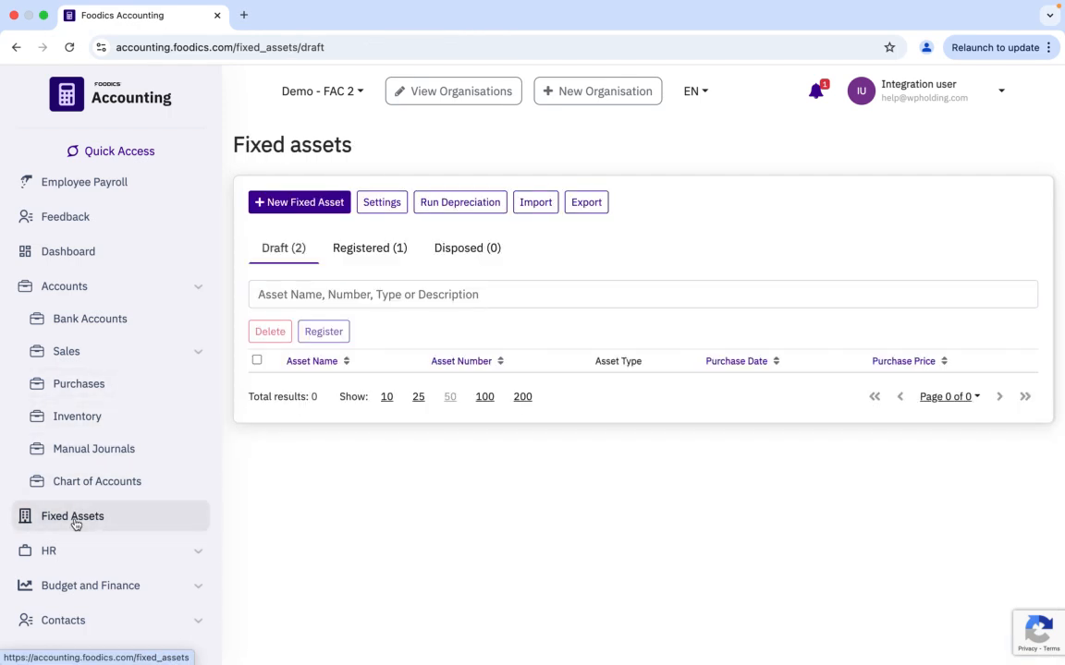
pyautogui.click(470, 202)
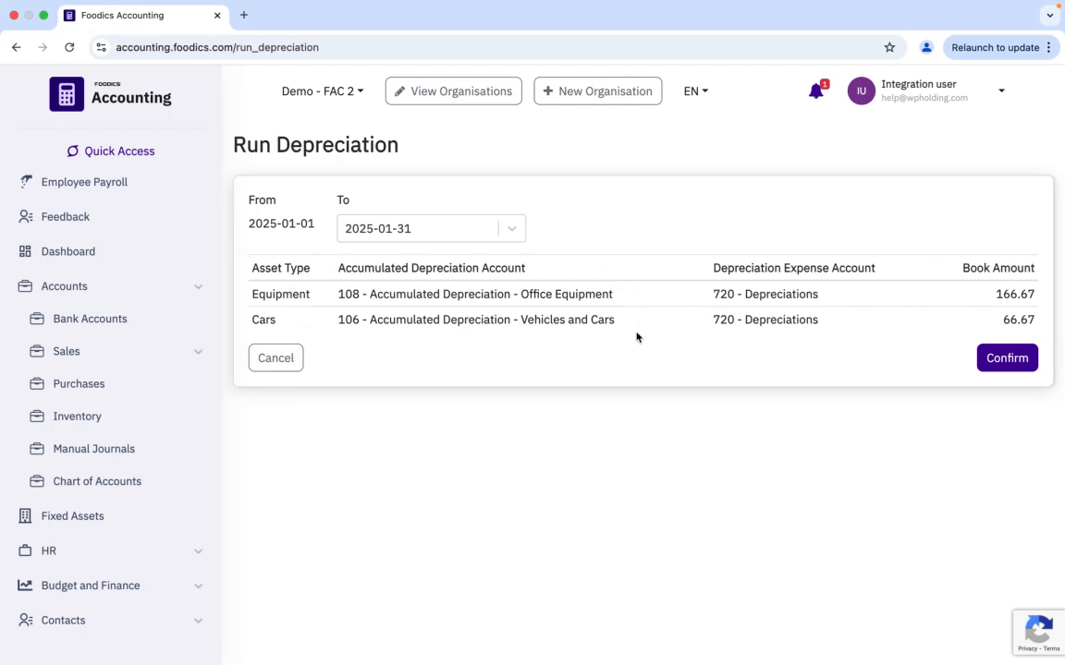
pyautogui.click(993, 360)
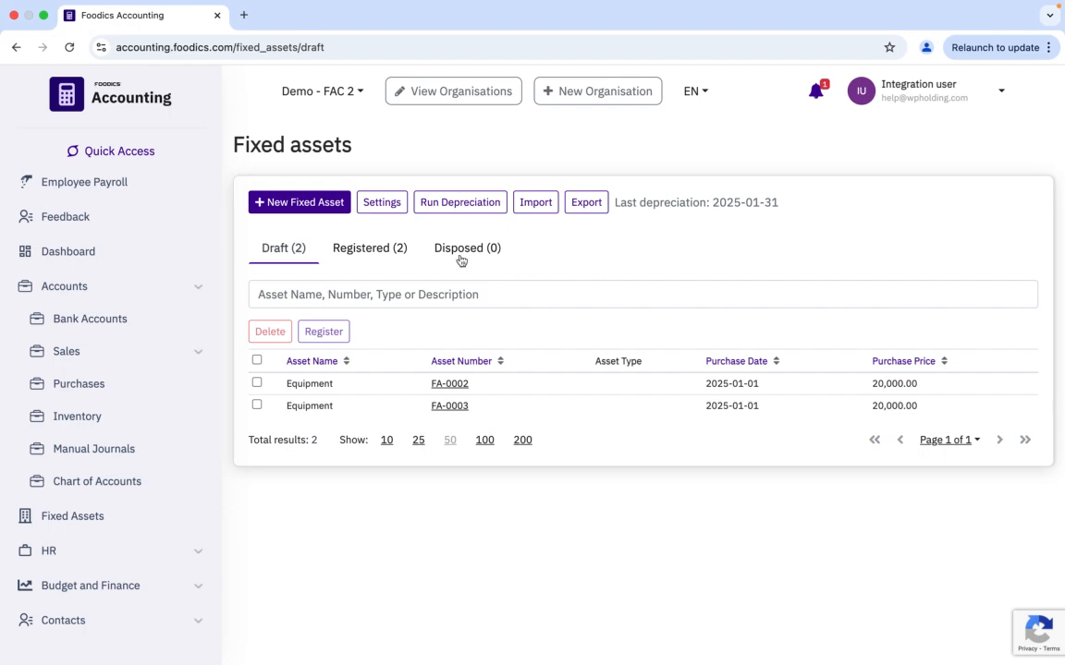
# - Roll back the fixed asset depreciation to 2025-01-01 and confirm the rollback
pyautogui.click(471, 205)
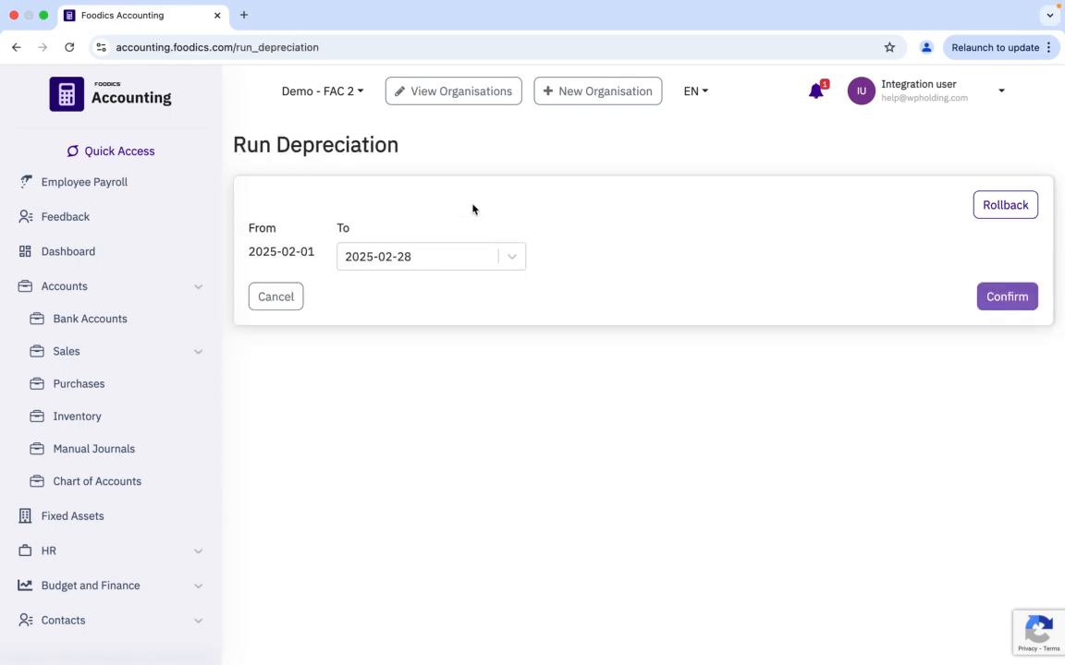
pyautogui.click(1005, 207)
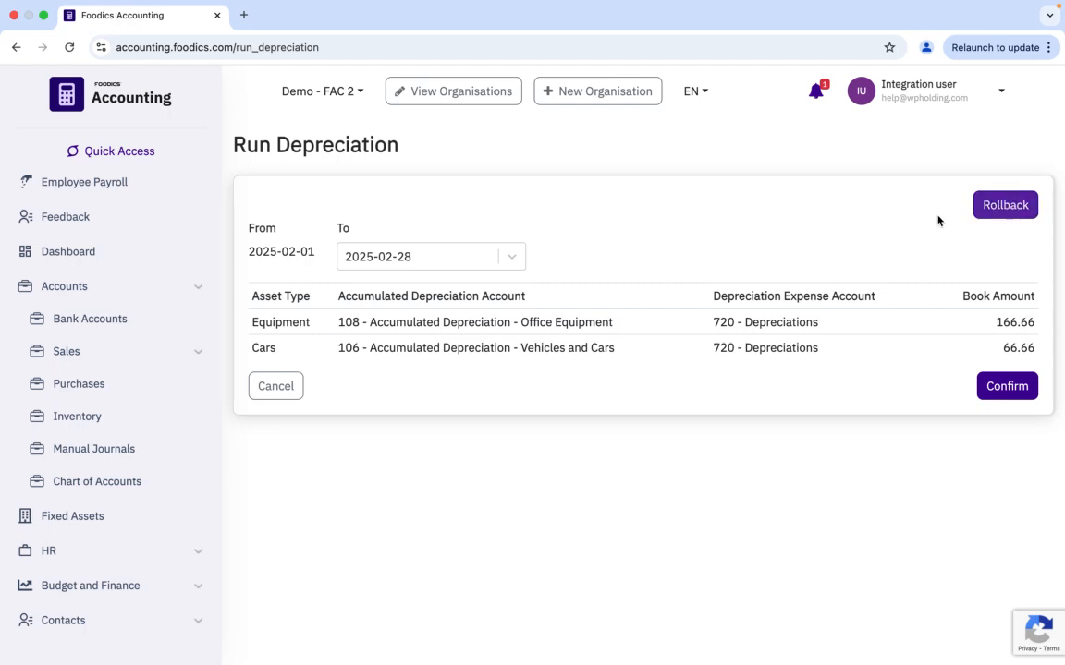
pyautogui.click(1015, 206)
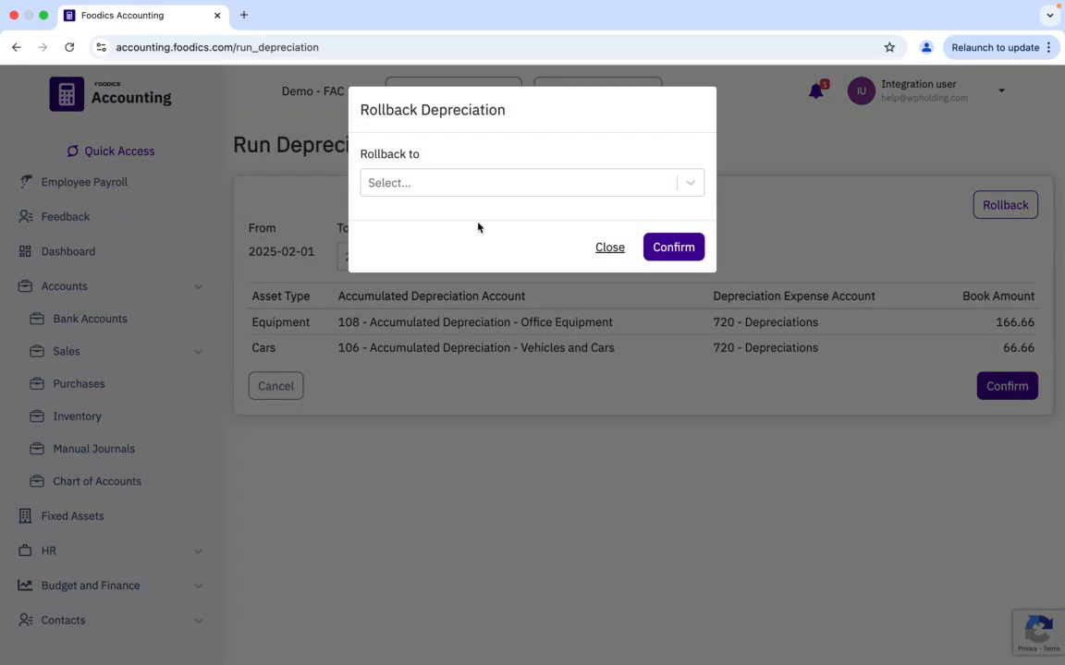
pyautogui.click(685, 184)
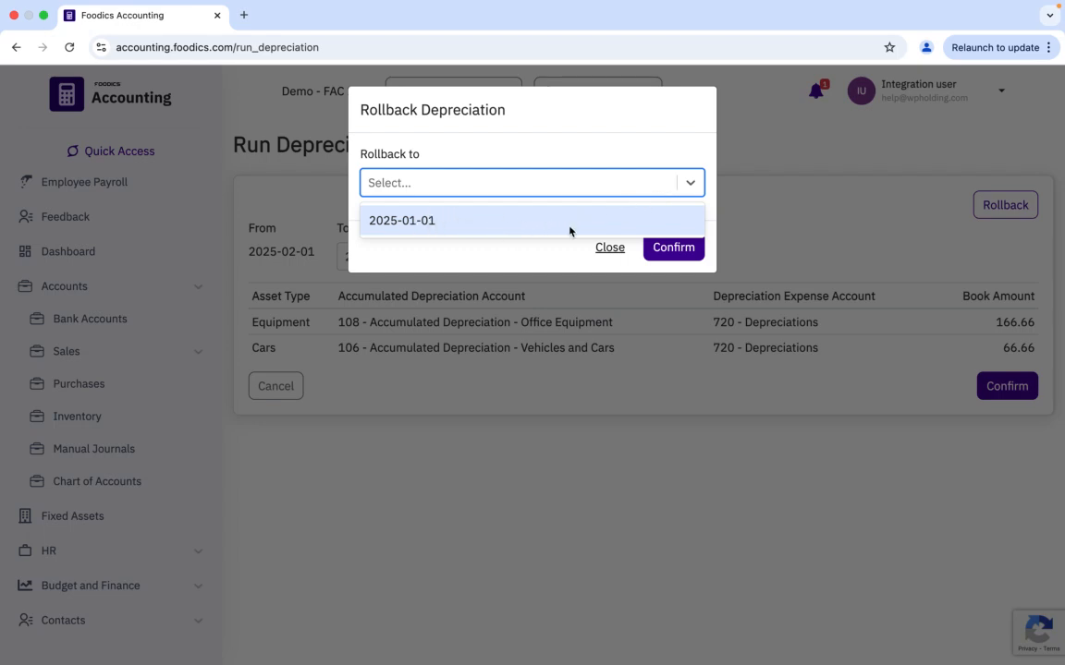
pyautogui.click(658, 248)
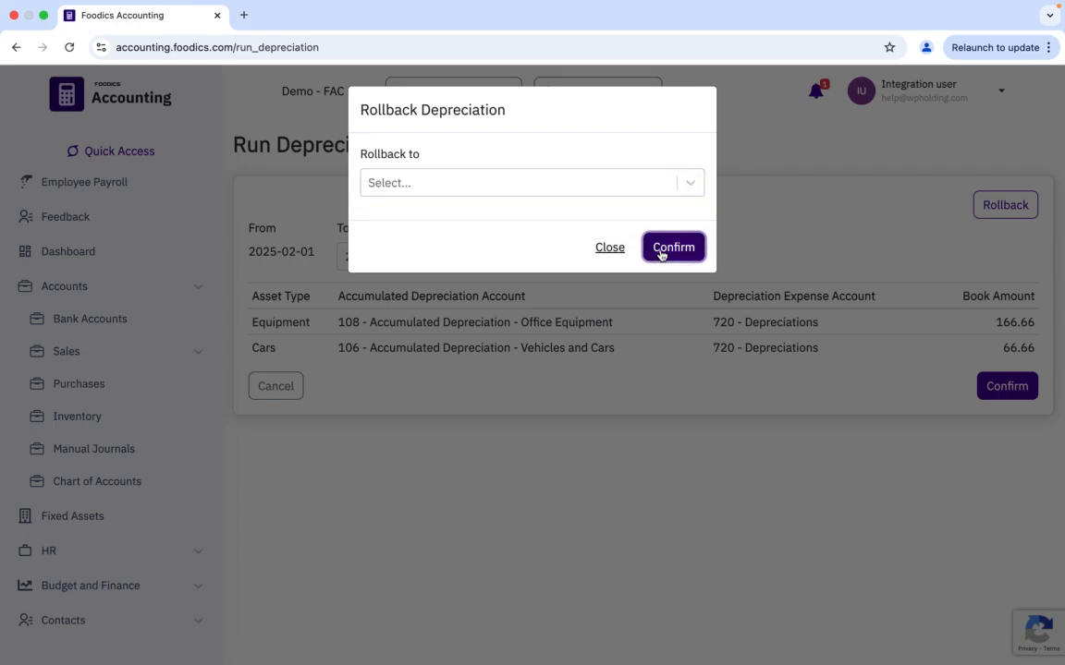
pyautogui.click(502, 182)
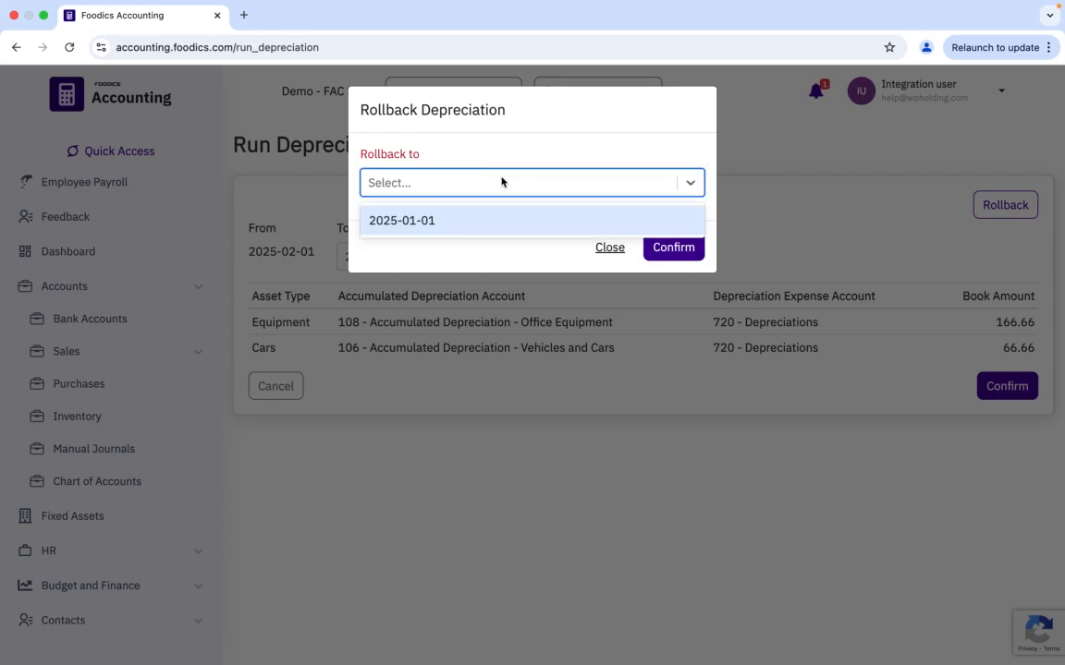
pyautogui.click(473, 219)
pyautogui.click(675, 247)
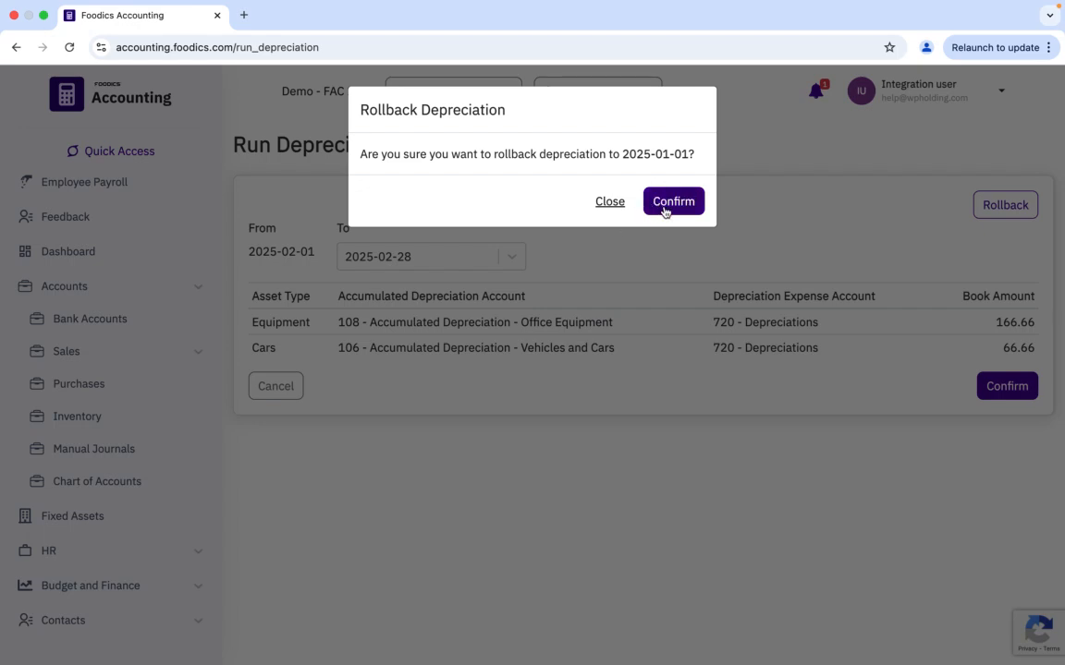
pyautogui.click(675, 202)
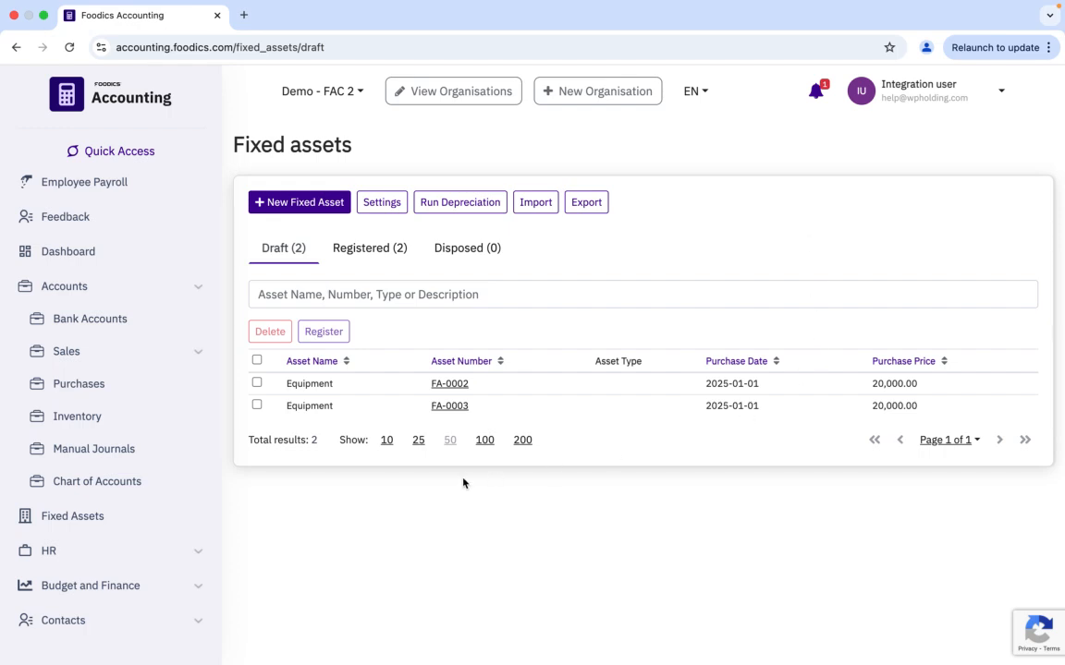
# - Open the Depreciation Schedule report from the fixed asset reports
pyautogui.scroll(-1, 211, 470)
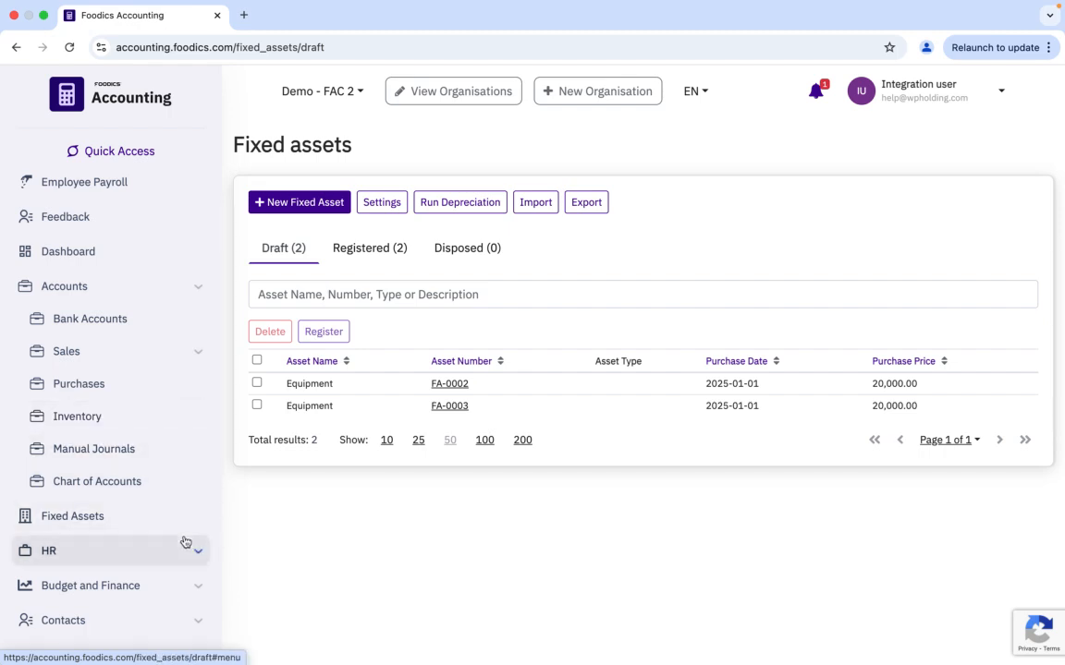
pyautogui.scroll(-2, 185, 542)
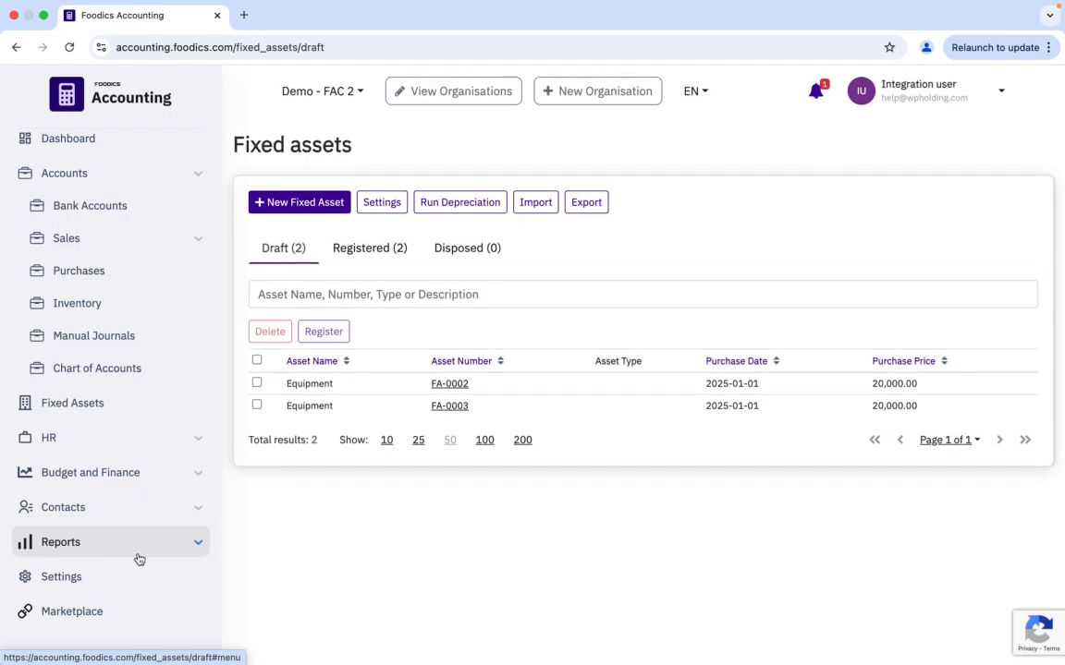
pyautogui.click(197, 545)
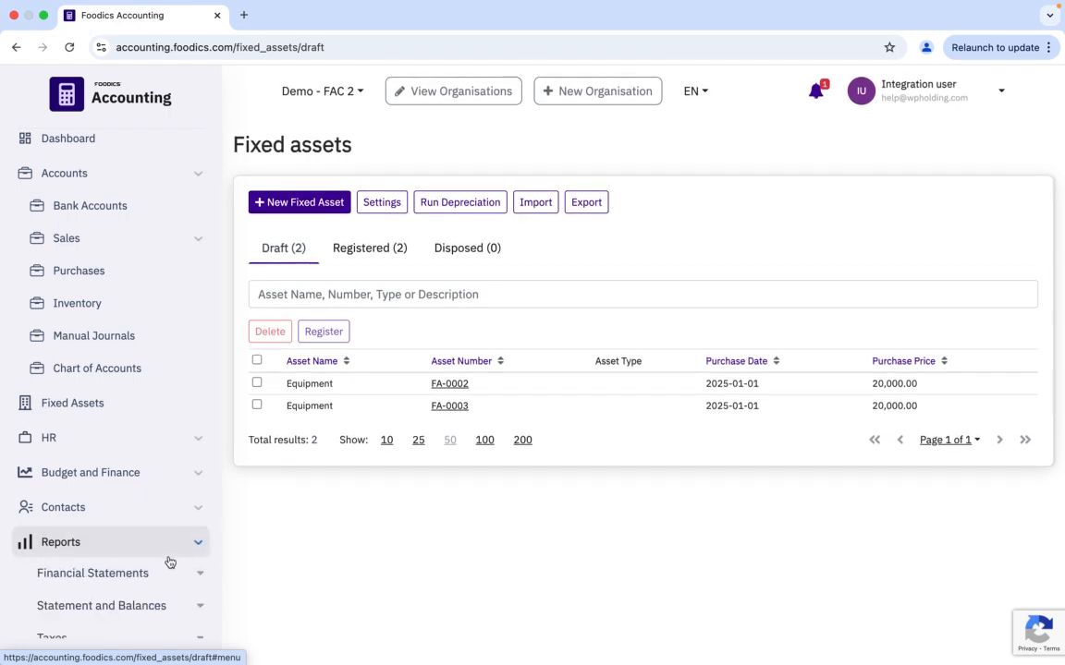
pyautogui.scroll(-5, 170, 562)
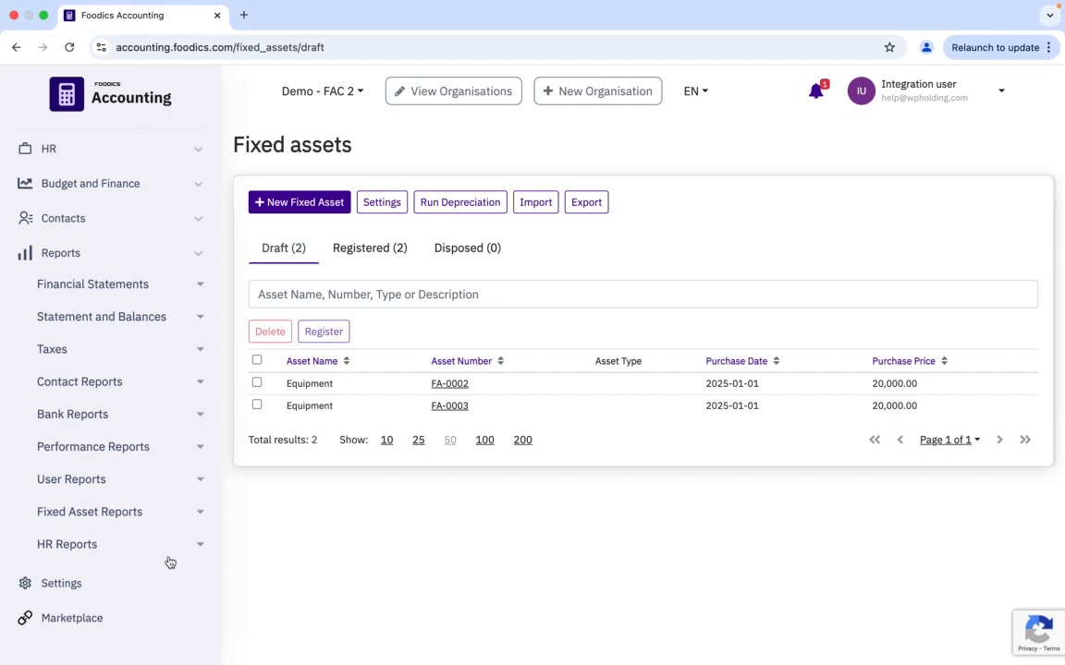
pyautogui.click(202, 518)
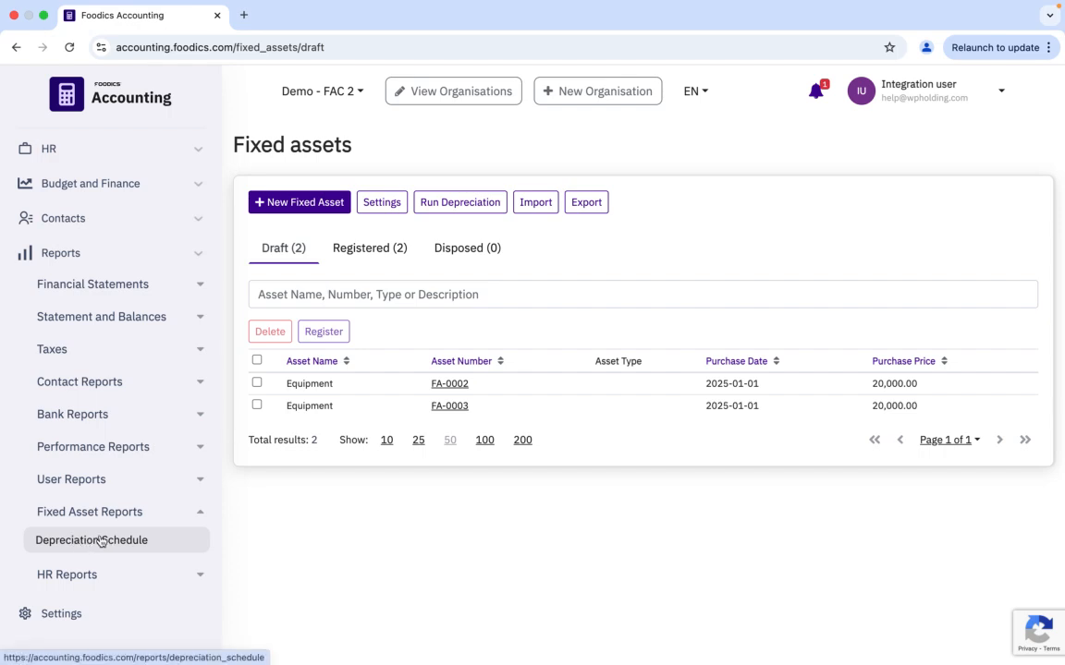
pyautogui.click(102, 541)
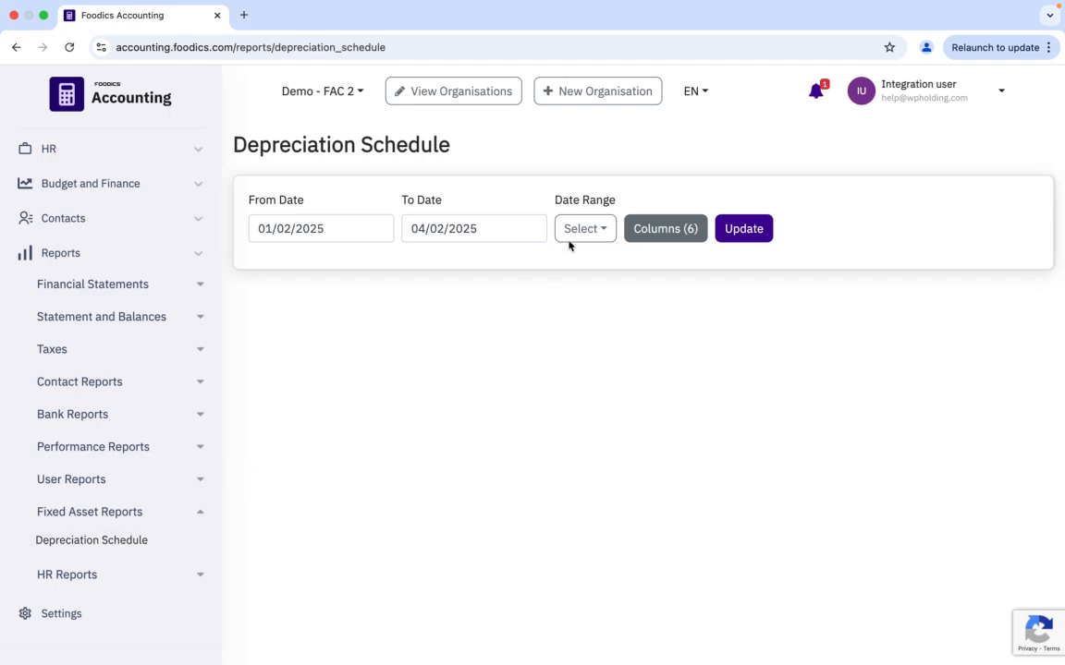
# - Generate the depreciation schedule for this month, 01/02/2025 to 28/02/2025
pyautogui.click(597, 229)
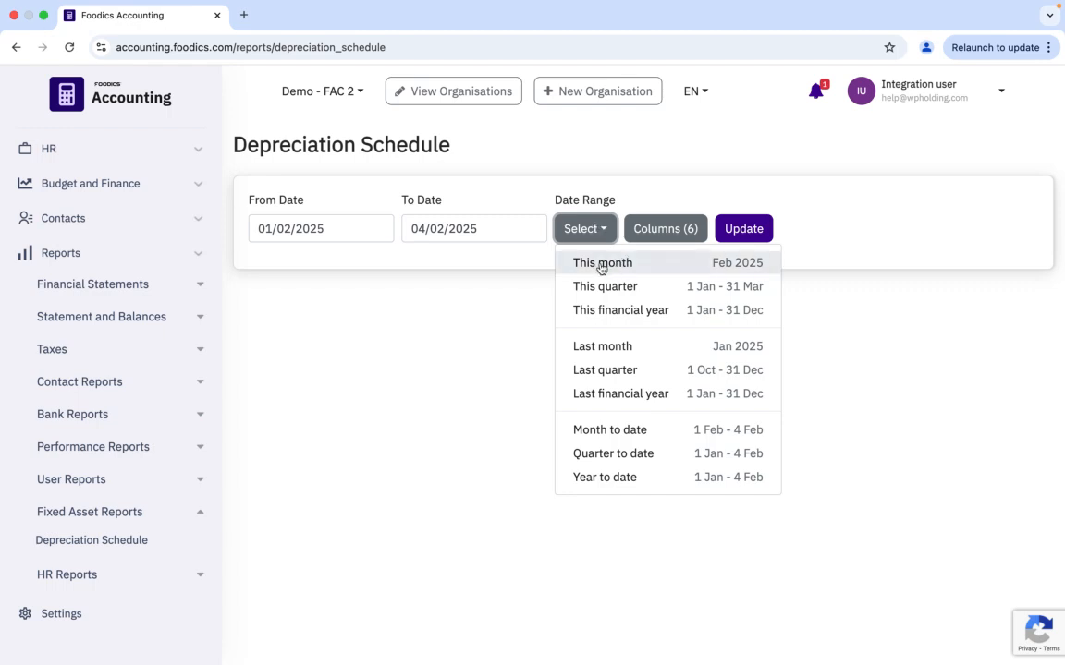
pyautogui.click(598, 265)
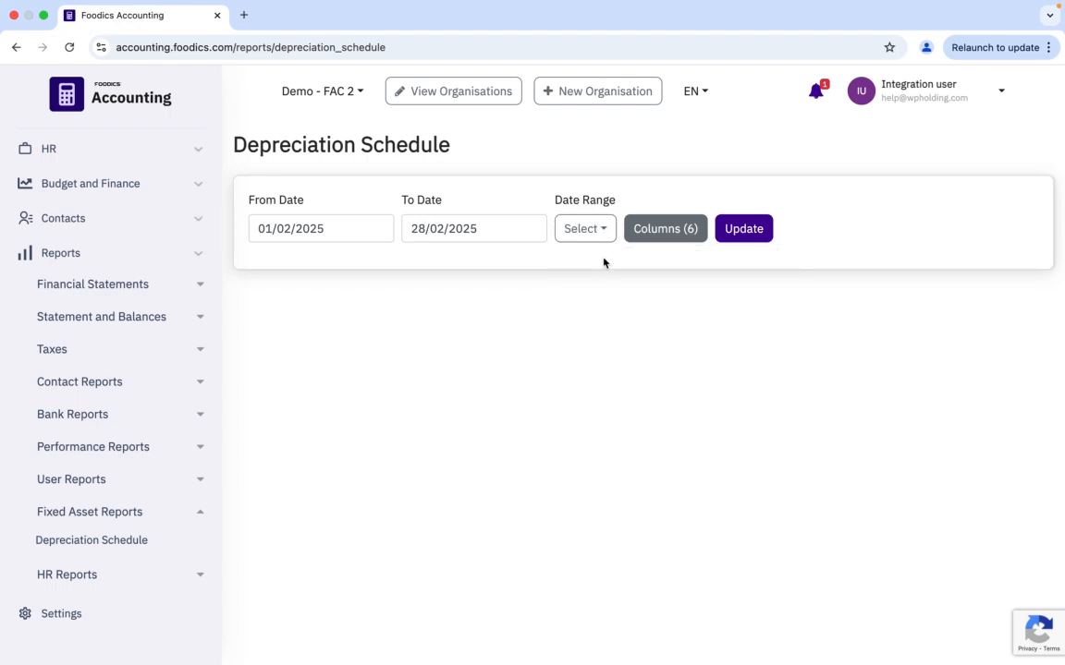
pyautogui.click(741, 231)
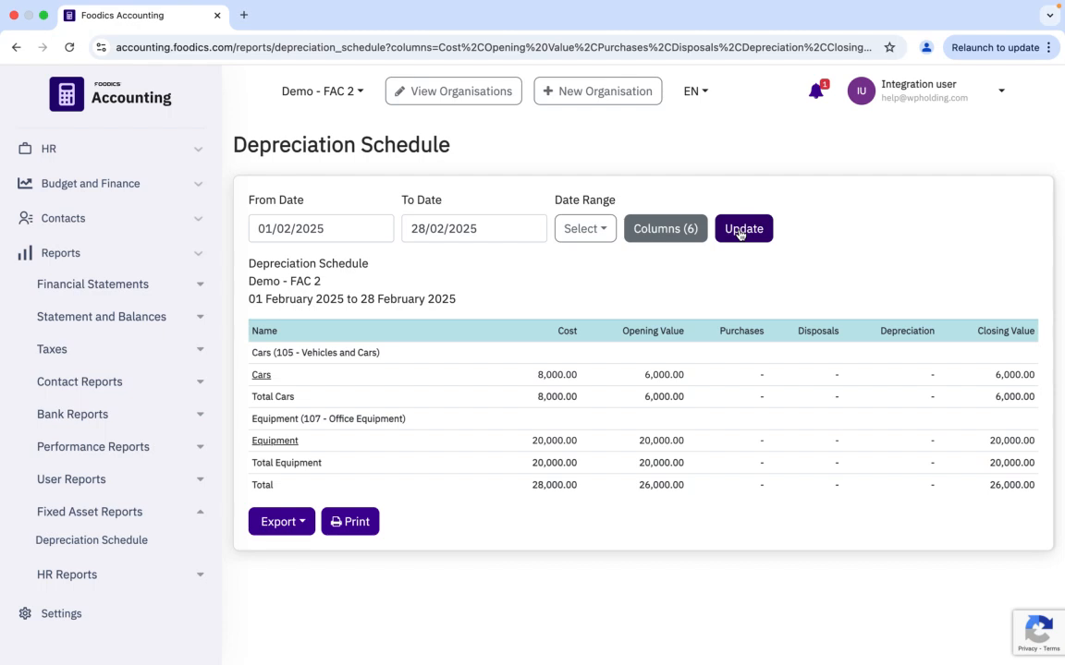